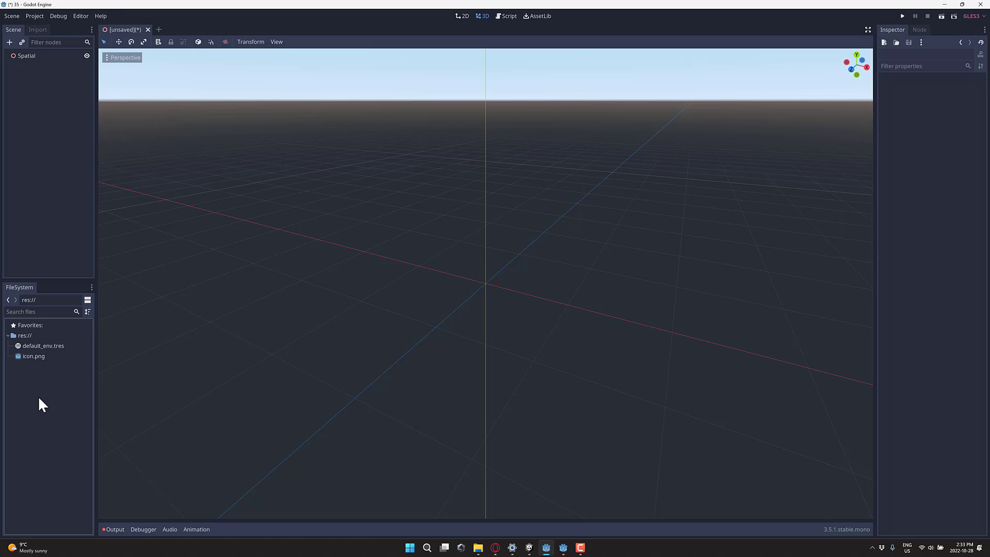
Copy Tut Hip Hop Dance.fbx from Downloads into Projects/35 in File Explorer, then return to Godot
right_click(38, 395)
click(63, 450)
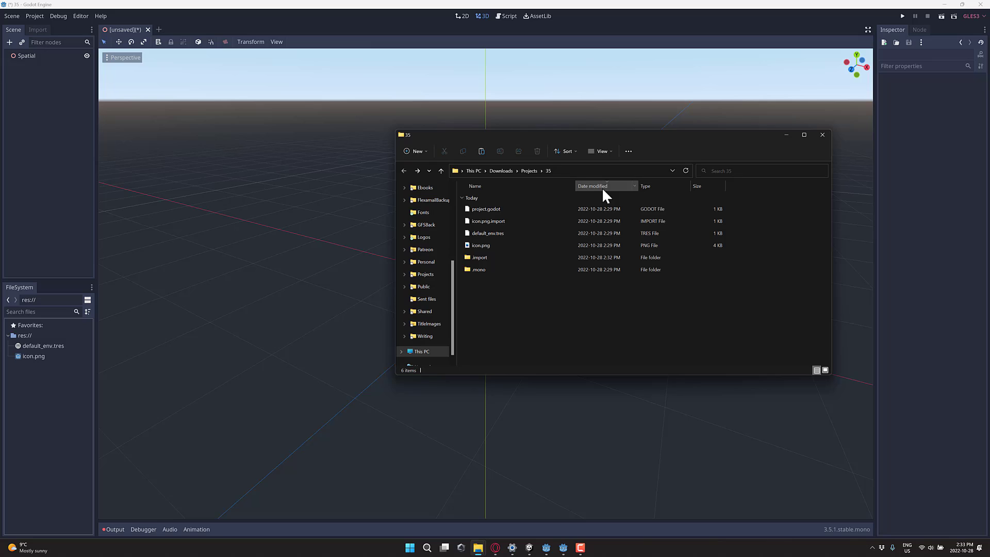
click(508, 171)
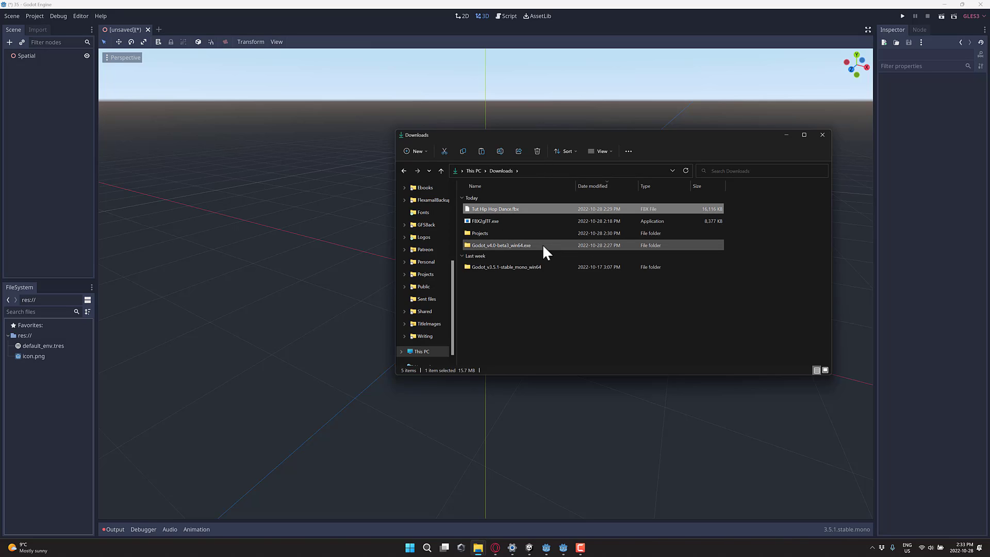
double_click(536, 233)
double_click(541, 233)
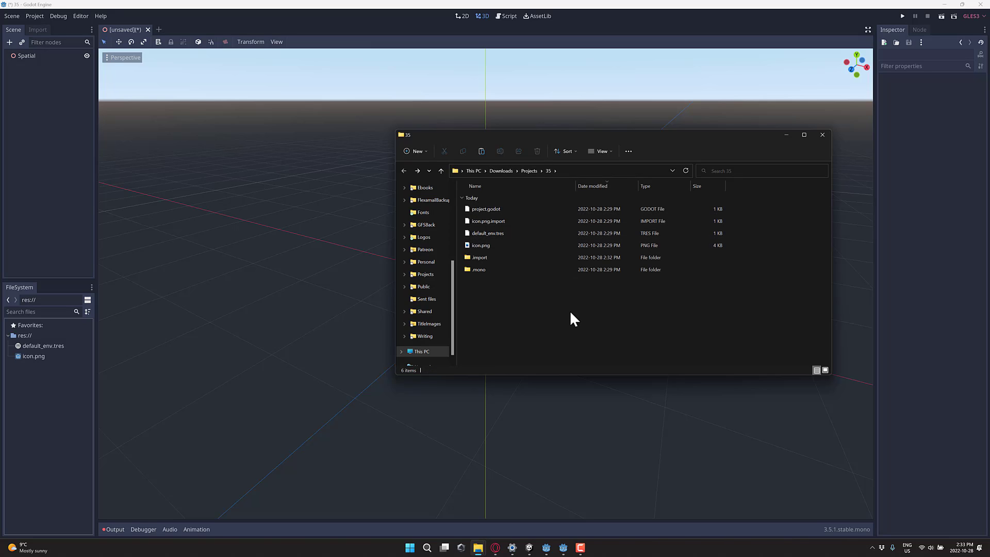
key(ctrl+v)
click(27, 425)
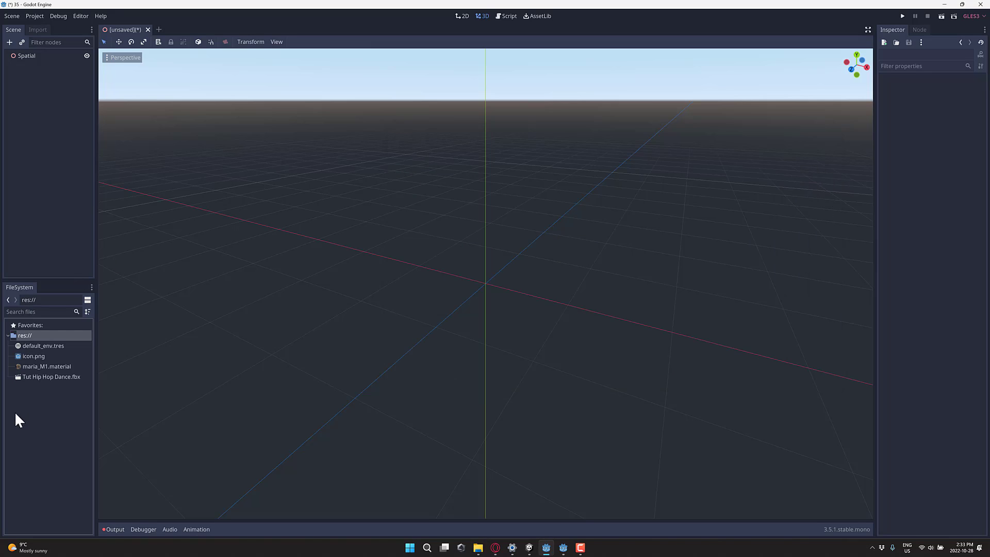
Create a new inherited scene from Tut Hip Hop Dance.fbx
click(48, 376)
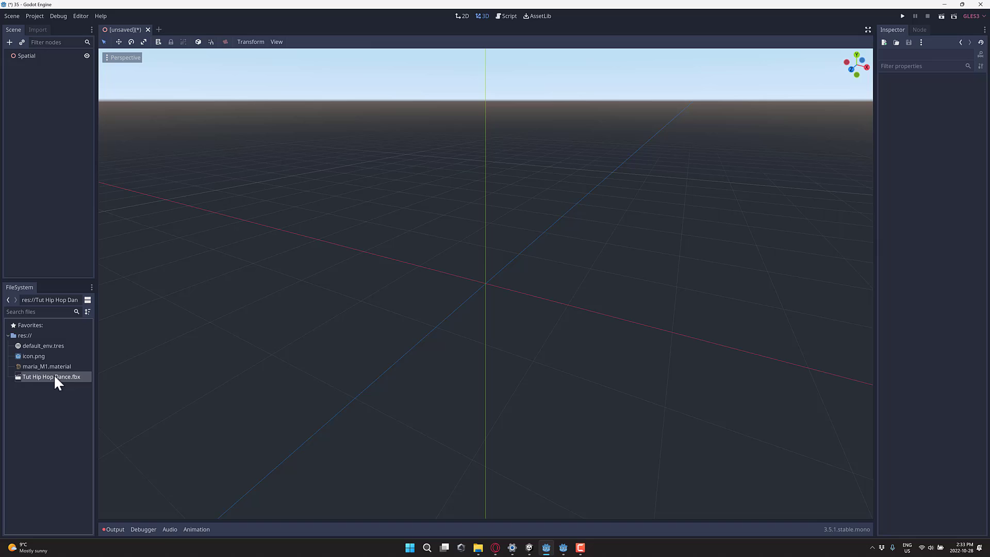
right_click(53, 374)
click(113, 350)
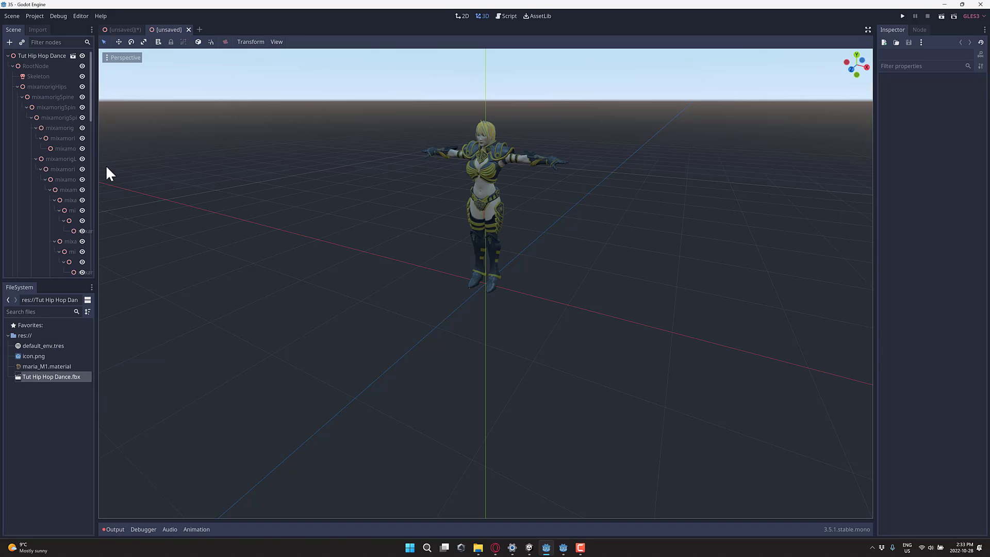
Select the AnimationPlayer node and set its current animation to mixamo.com
drag(96, 157, 269, 159)
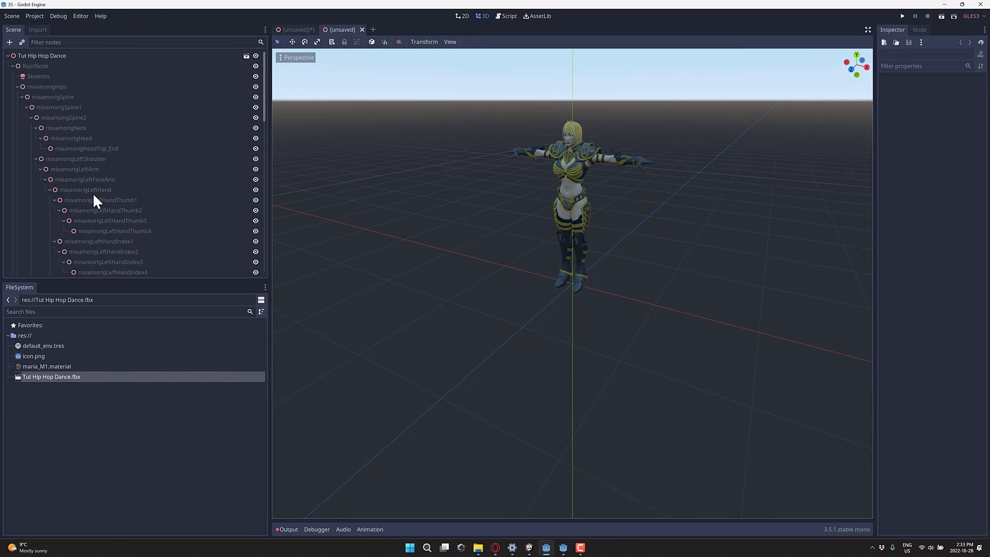
scroll(91, 201, down, 10)
click(50, 265)
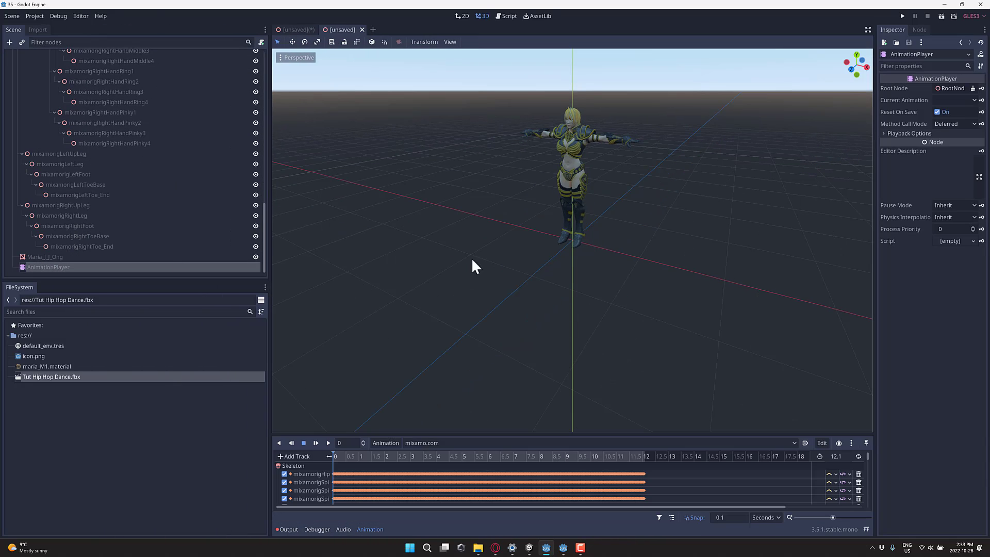
click(974, 101)
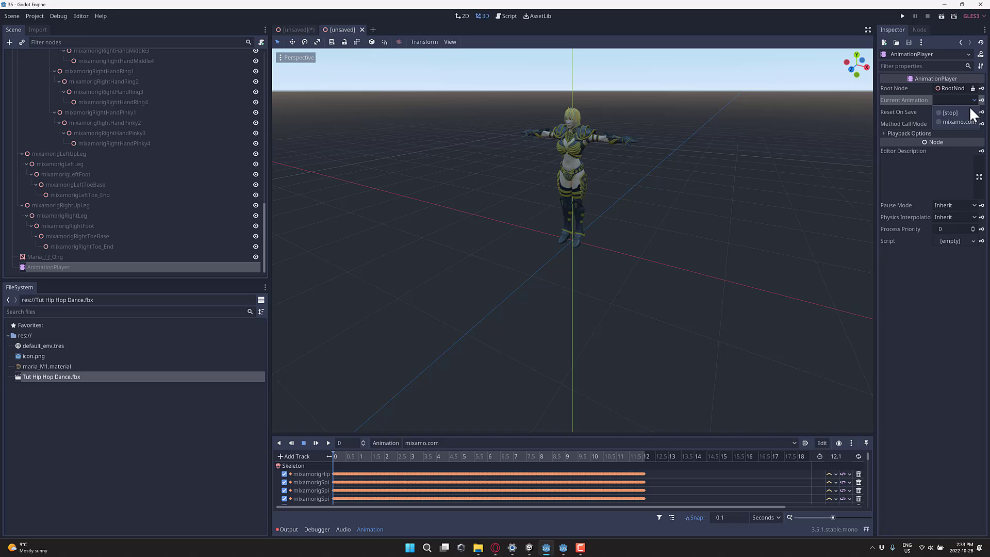
click(964, 118)
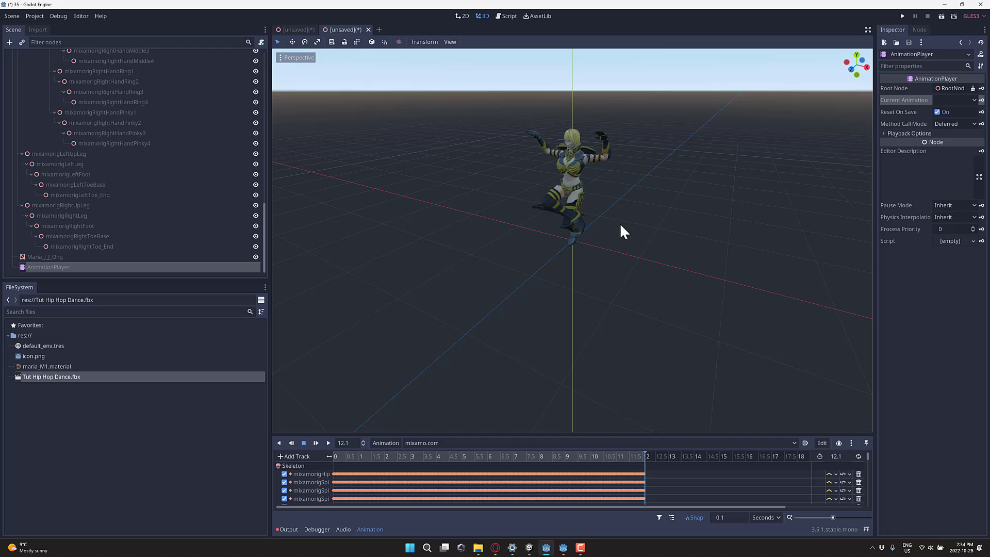
Switch to the Godot 4 editor and show its project folder in File Explorer
key(alt+Tab)
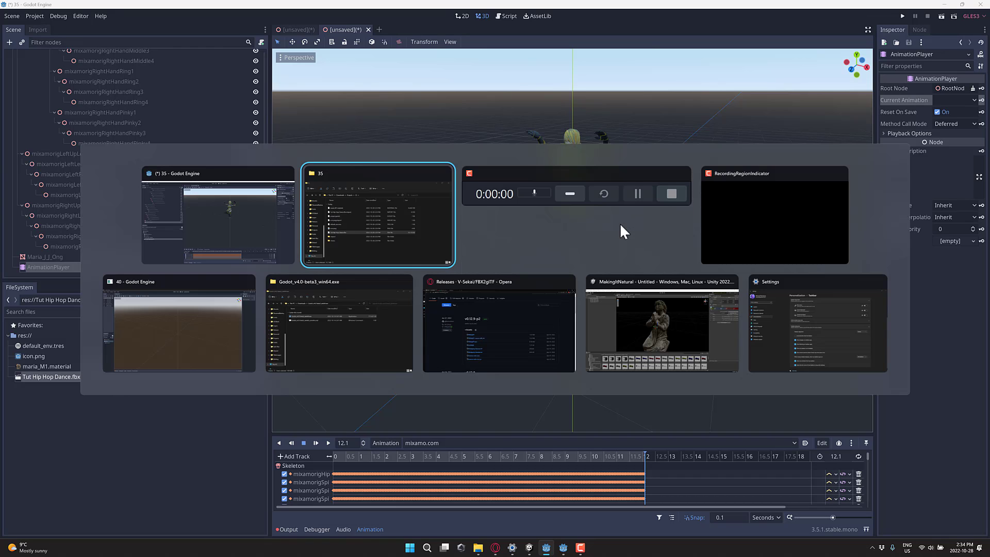
key(Tab)
key(Tab)
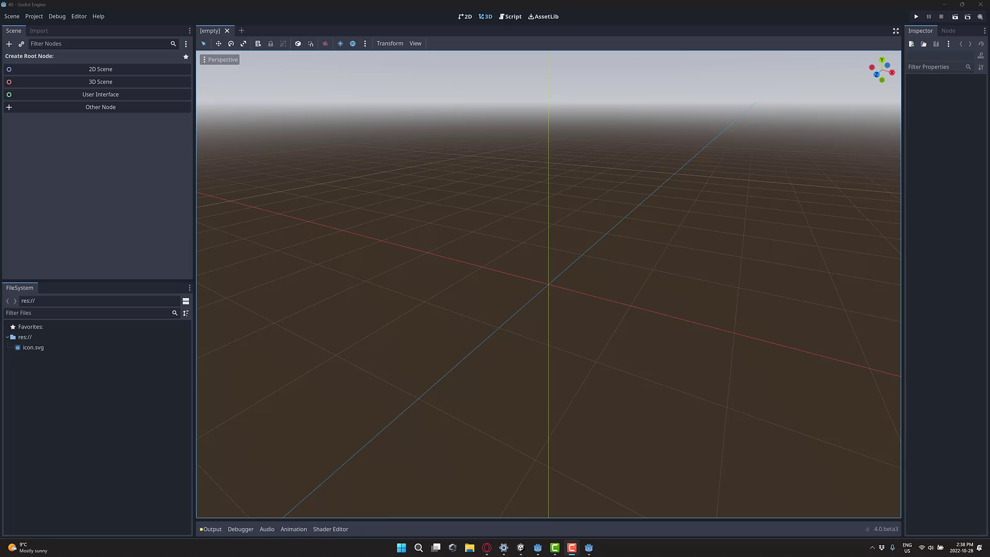
right_click(124, 409)
click(148, 472)
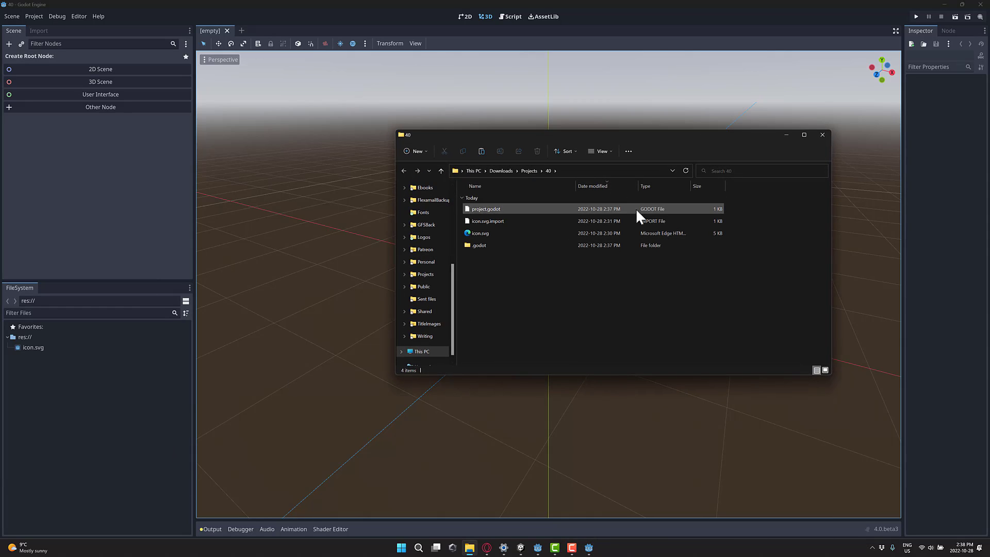
Copy Tut Hip Hop Dance.fbx from Downloads into Projects/40 and check the Output log's FBX2glTF warning
click(492, 171)
click(497, 209)
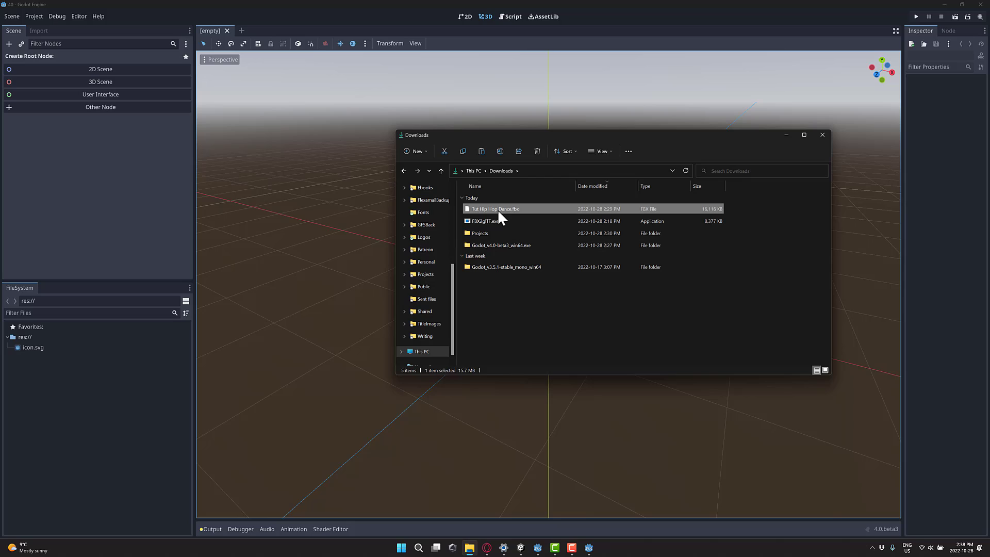
key(alt+Left)
key(ctrl+v)
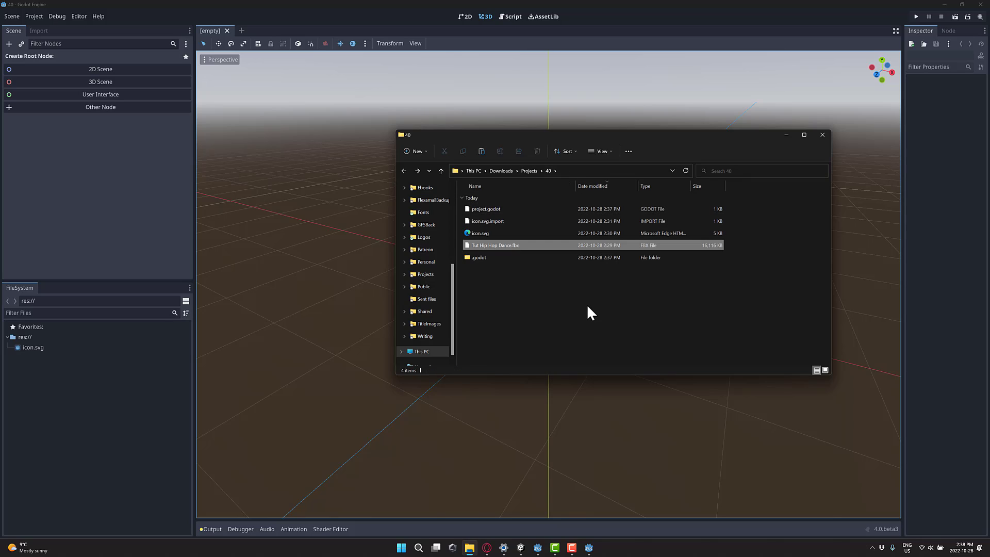
click(70, 396)
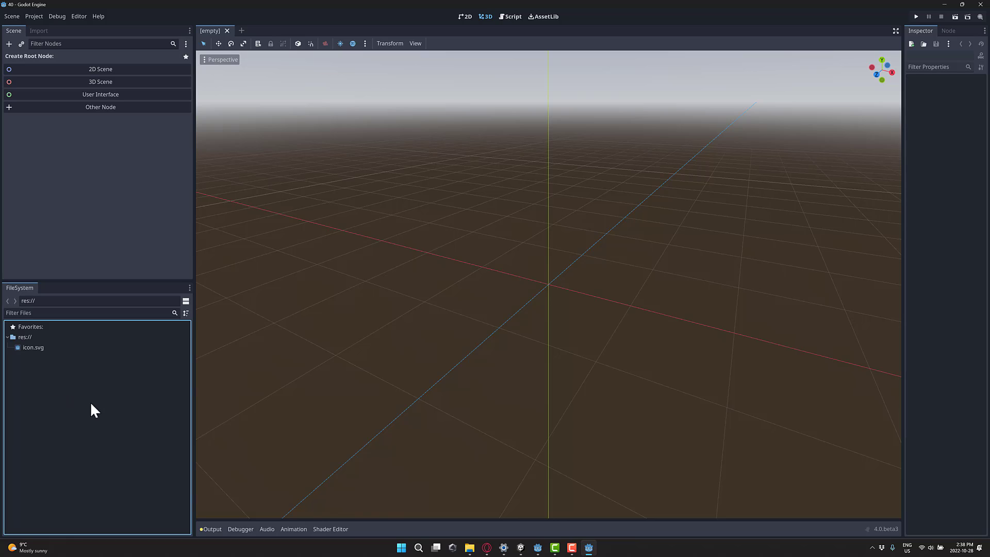
click(207, 529)
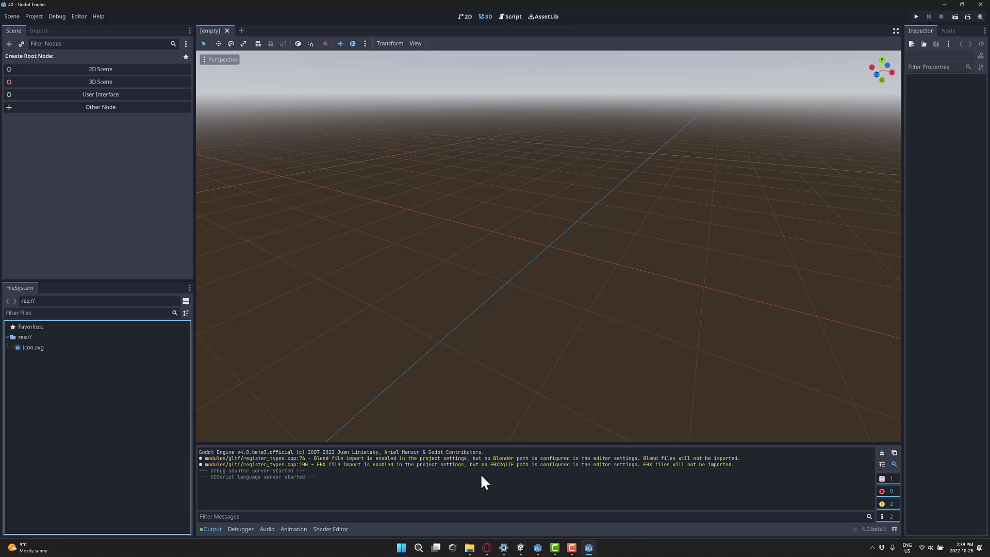
click(486, 548)
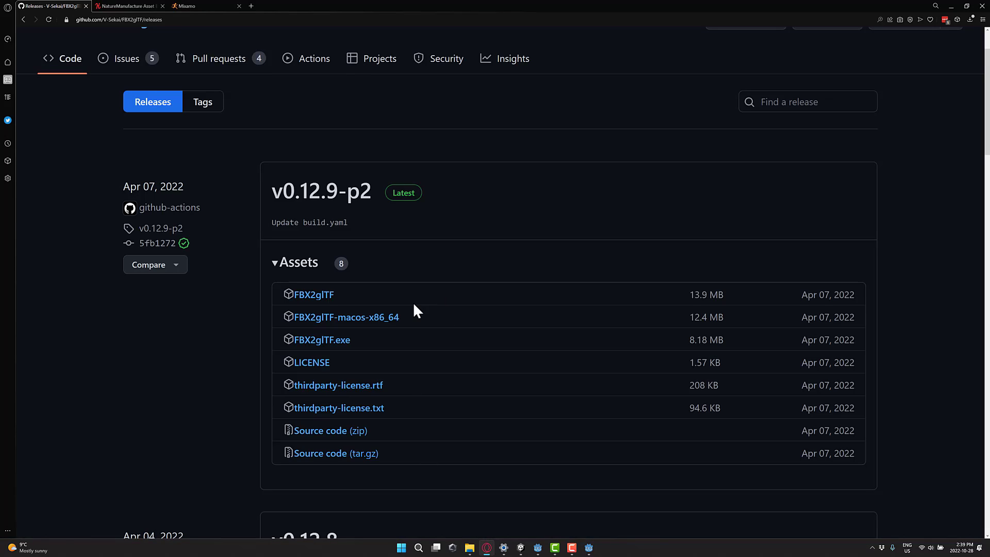
scroll(201, 191, up, 2)
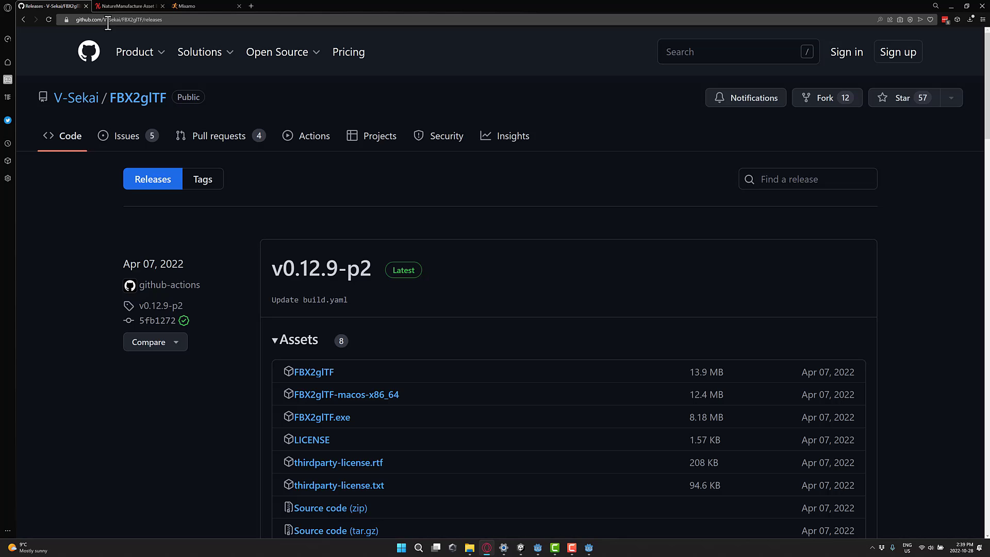
scroll(388, 394, down, 1)
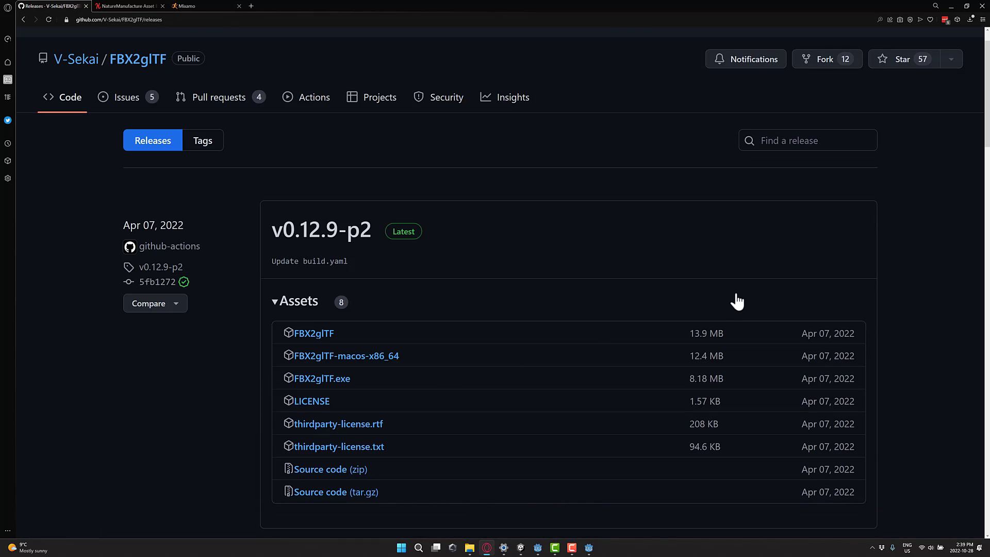
scroll(564, 314, down, 2)
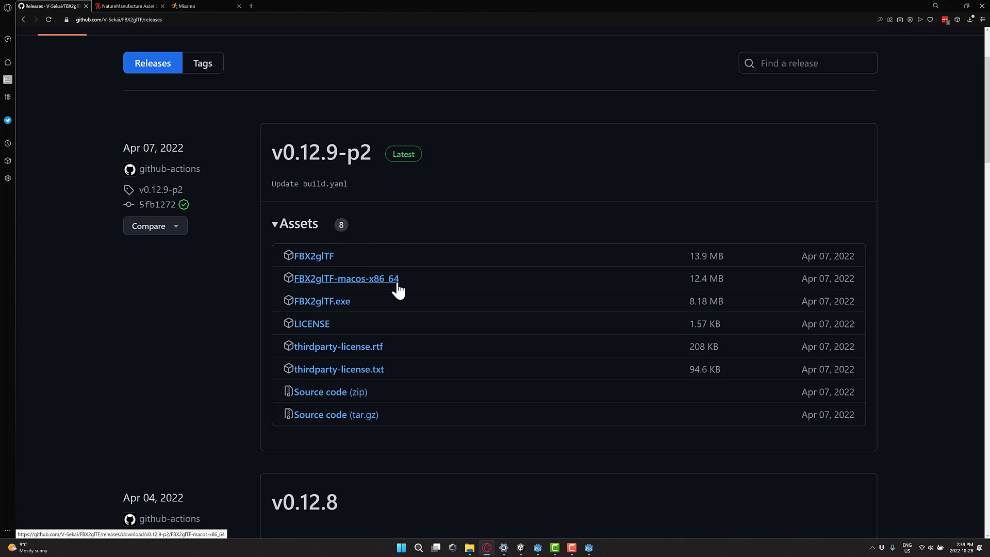
key(alt+Tab)
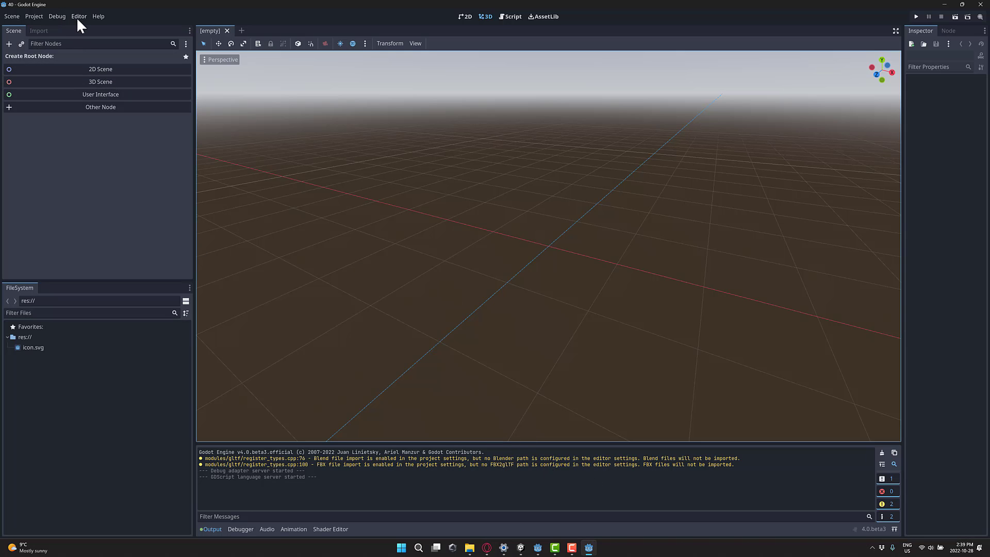
Set the FileSystem > Import FBX2glTF Path to Downloads/FBX2glTF.exe and close Editor Settings
click(76, 17)
click(83, 27)
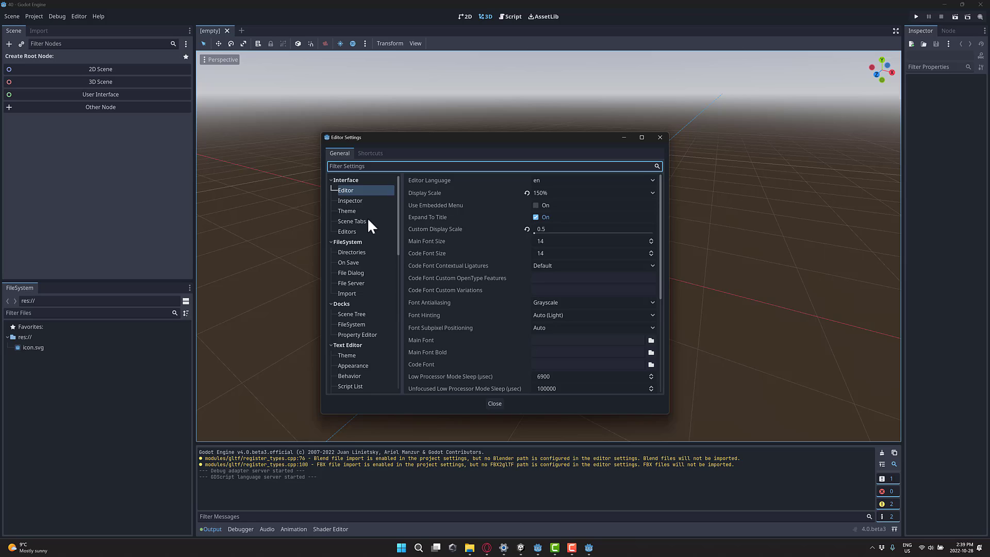
click(346, 293)
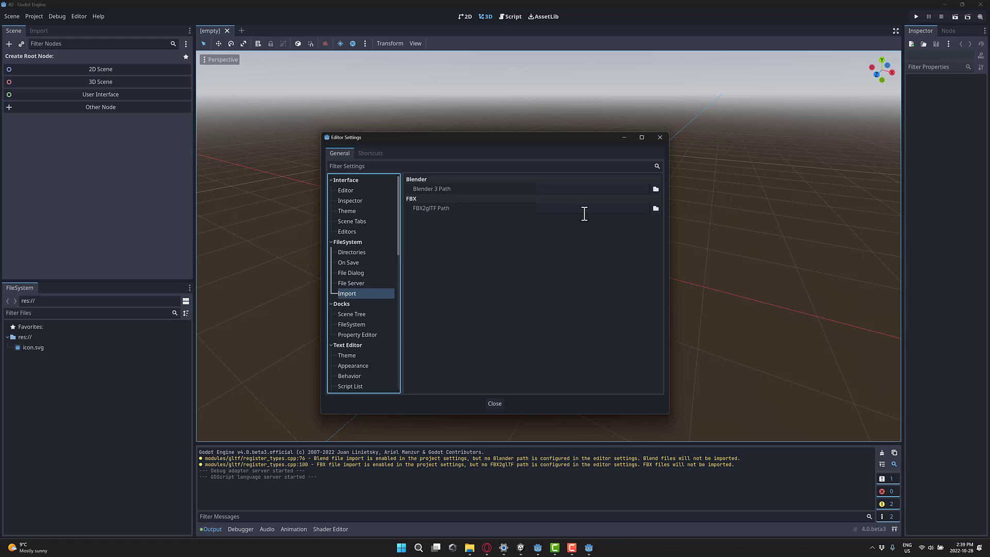
click(655, 207)
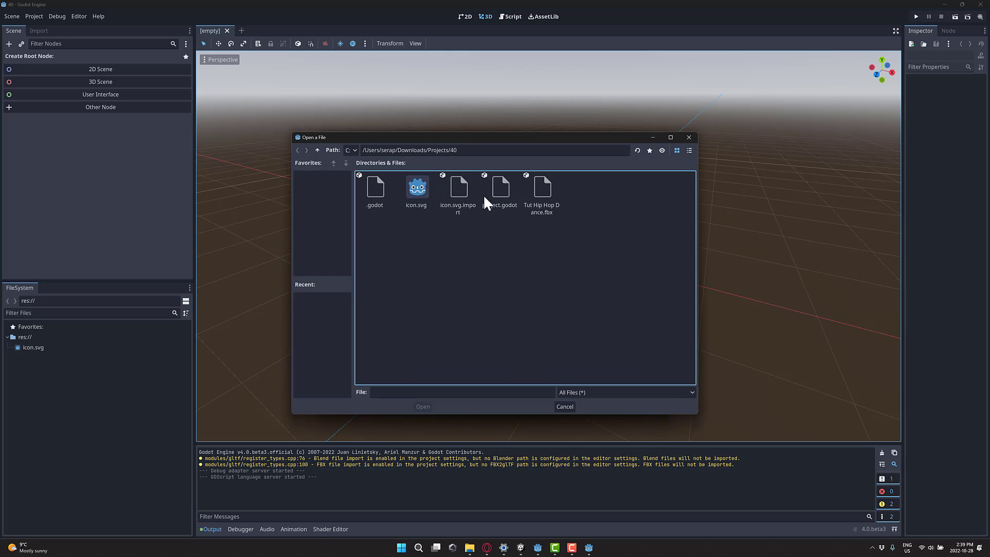
click(318, 150)
click(317, 149)
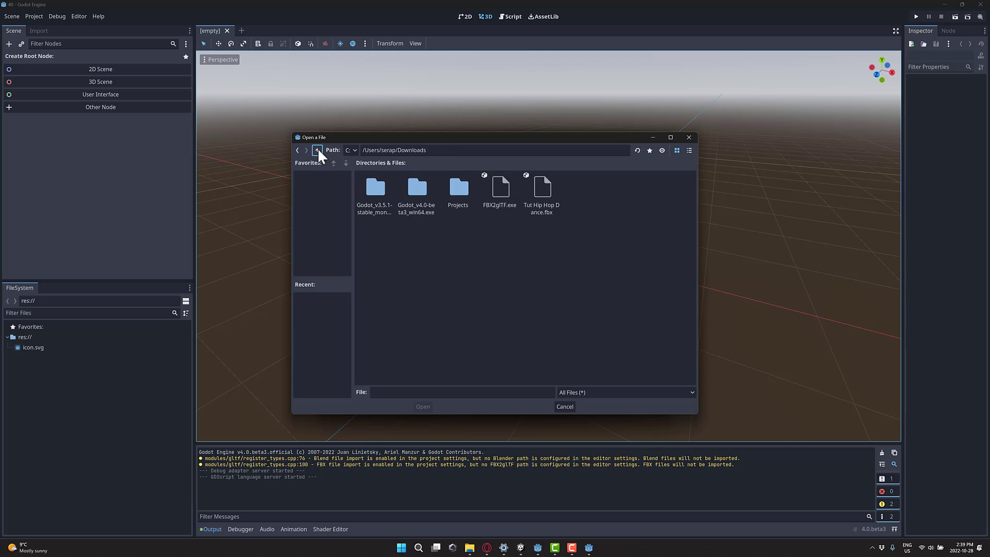
click(500, 192)
click(423, 406)
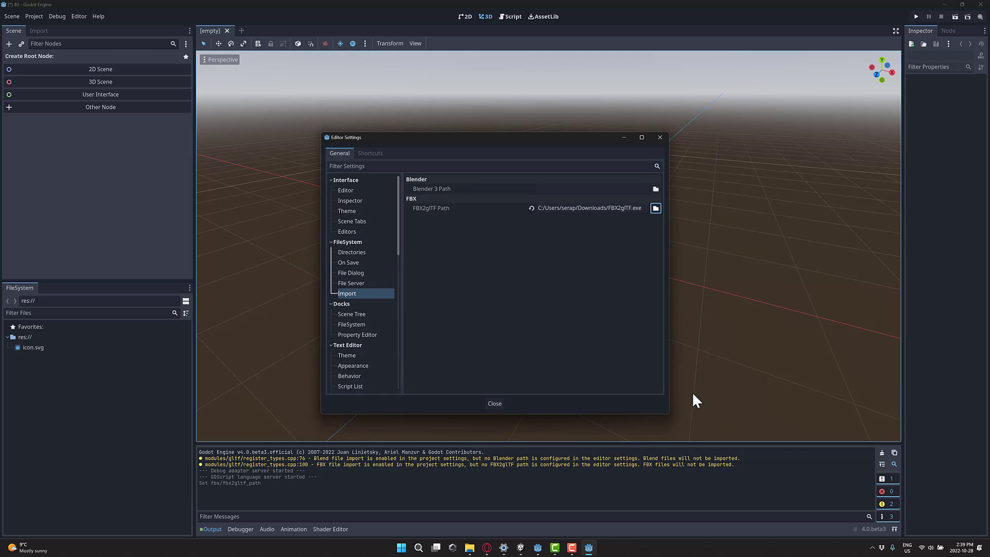
click(569, 207)
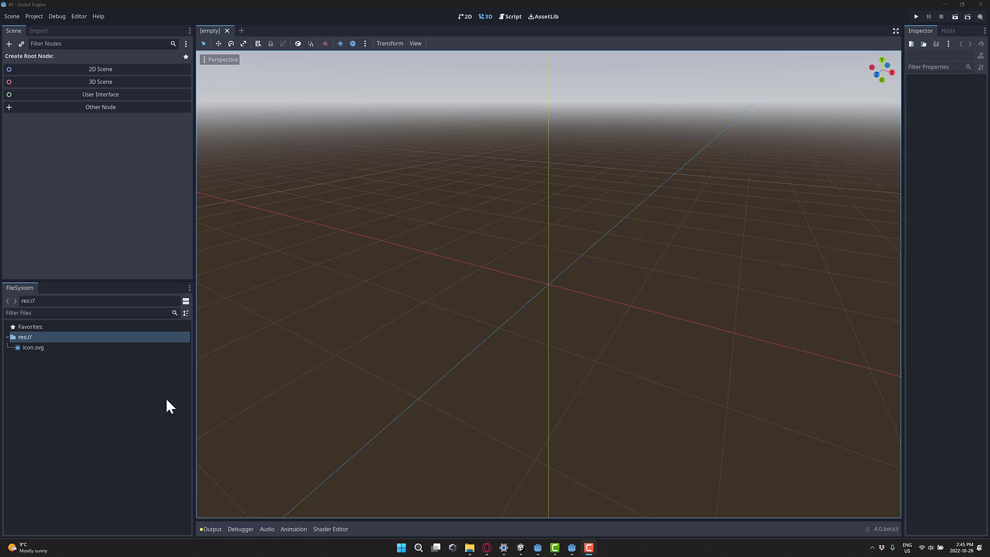
Copy Tut Hip Hop Dance.fbx from Downloads into the project 40 folder and let Godot import it
click(132, 404)
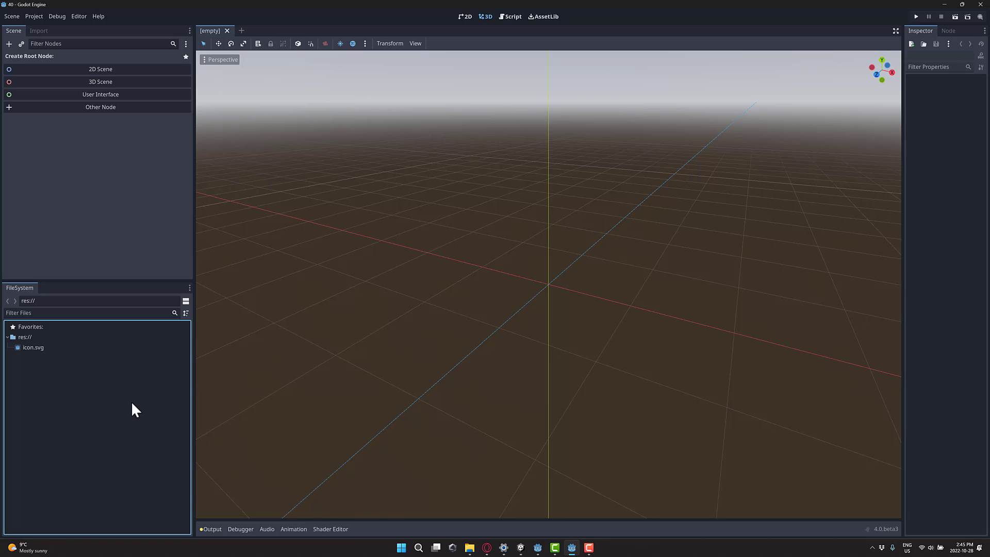
right_click(99, 385)
click(123, 449)
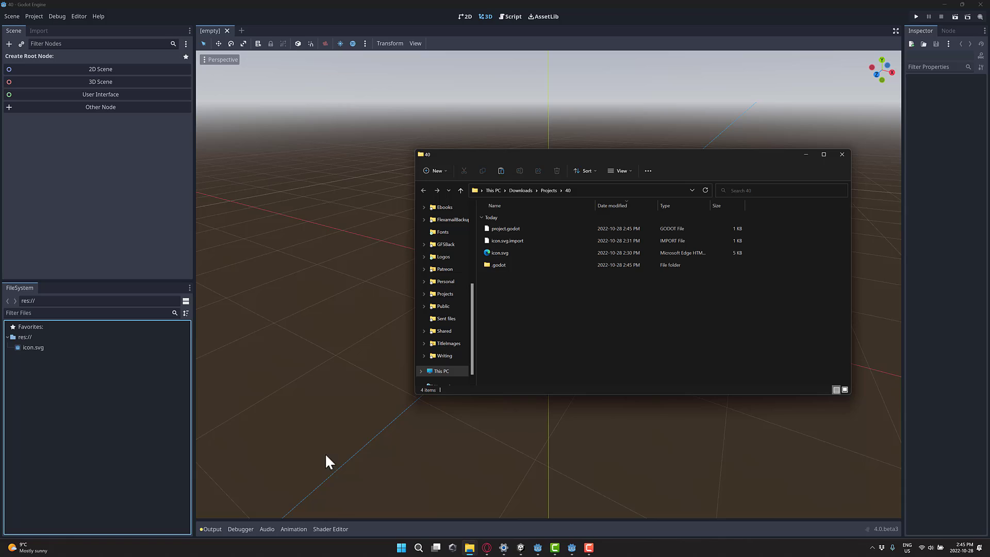
click(531, 190)
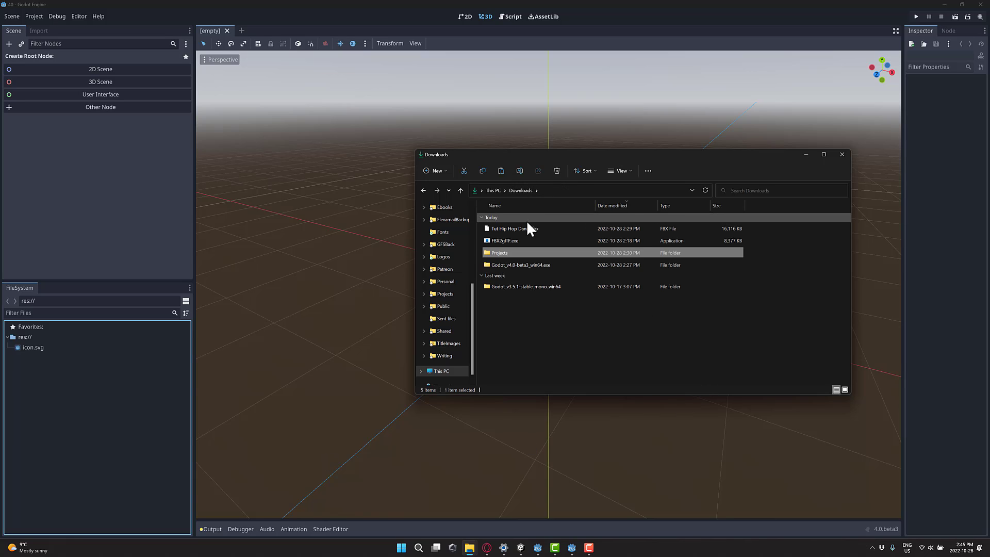
key(alt+Left)
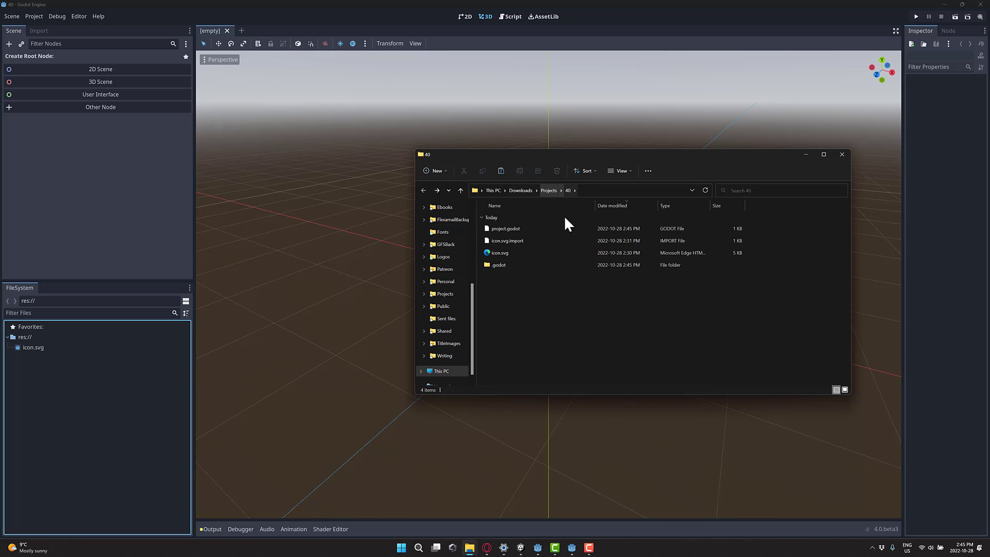
key(ctrl+v)
click(110, 415)
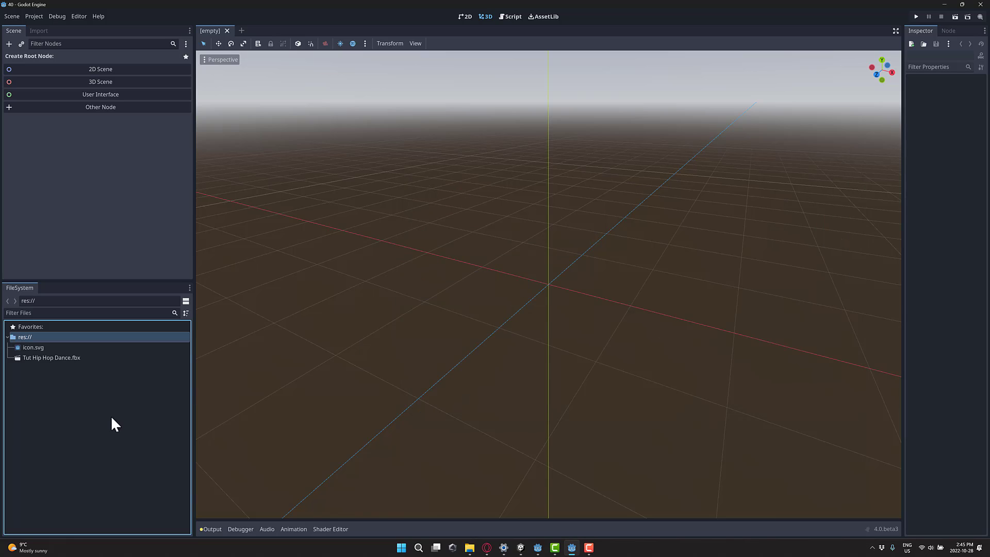
Start a 3D Scene and drop the Tut Hip Hop Dance model into the viewport
click(99, 82)
drag(62, 359, 564, 260)
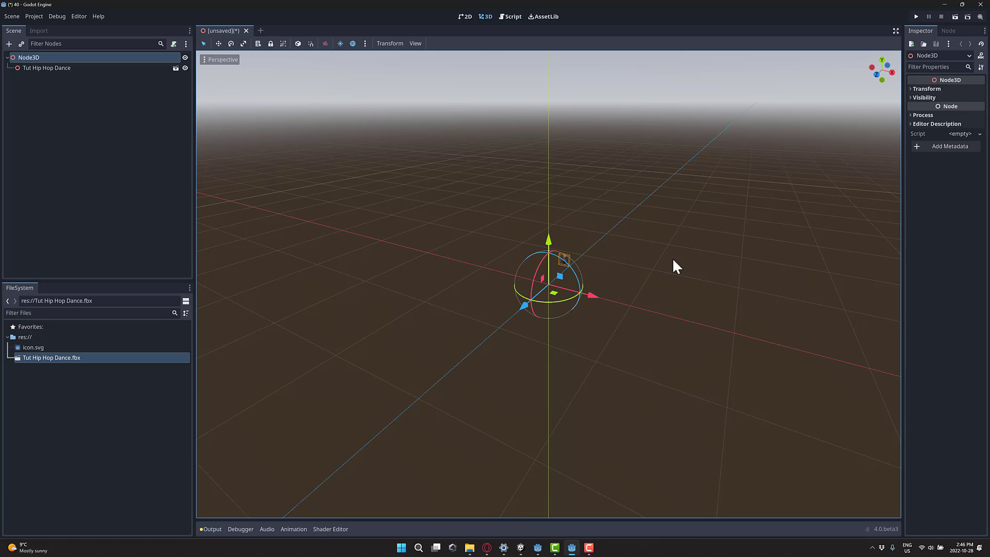
click(912, 88)
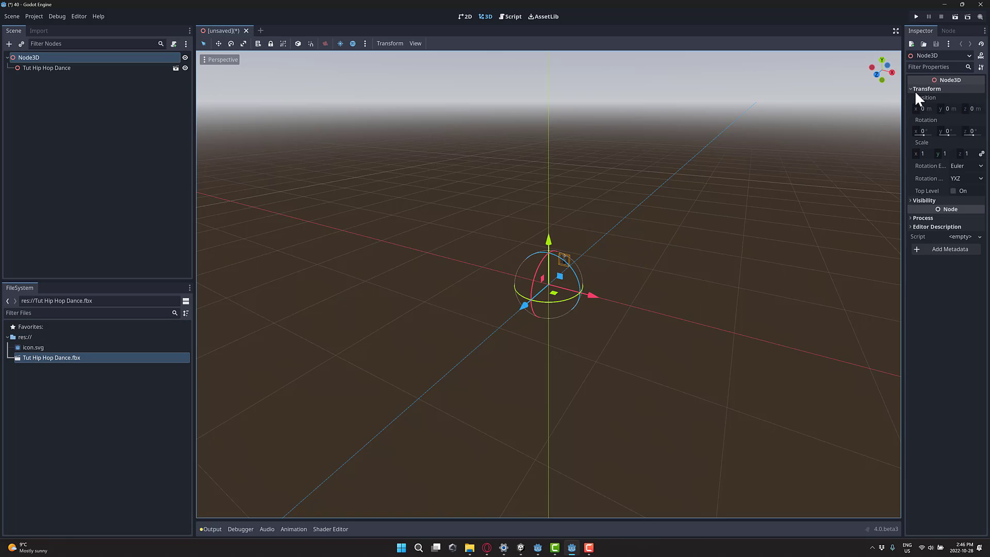
Set the Tut Hip Hop Dance node's position to X 0, Y 0, Z 0
click(50, 69)
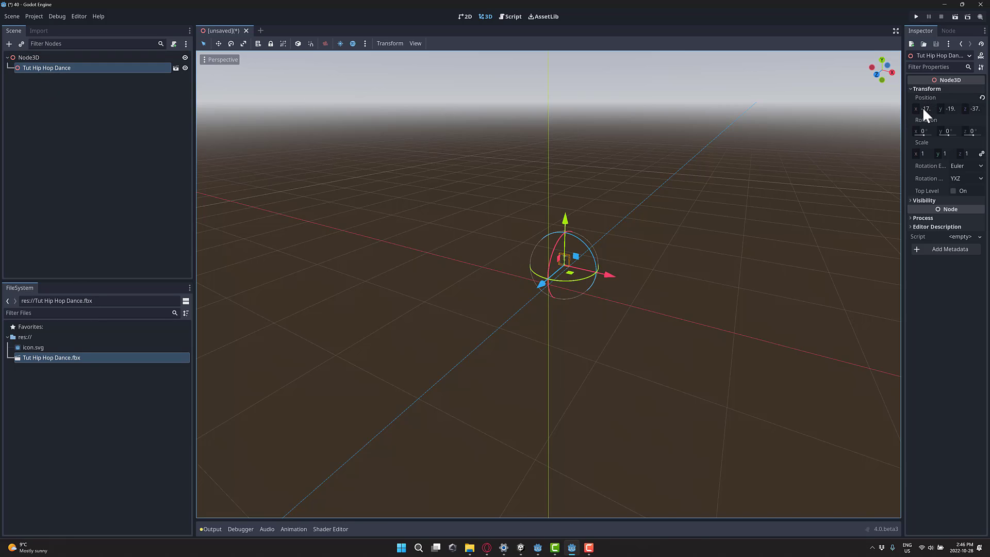
click(924, 109)
text(0)
key(Tab)
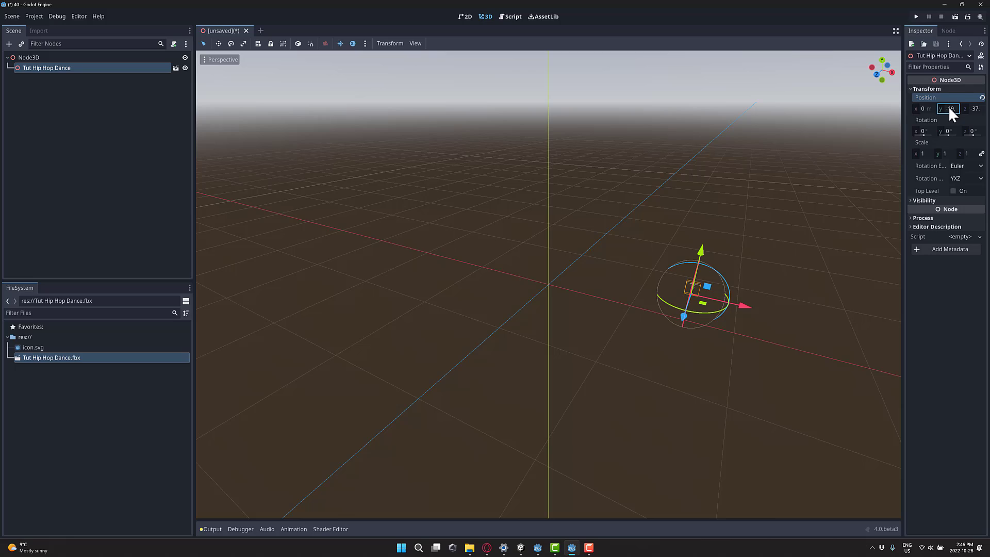
text(0)
key(Tab)
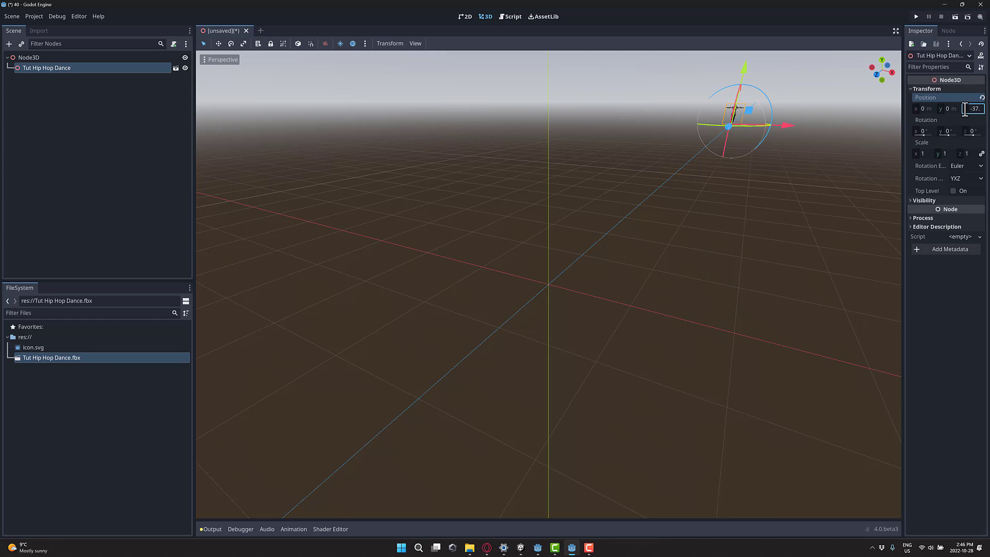
text(0)
key(Return)
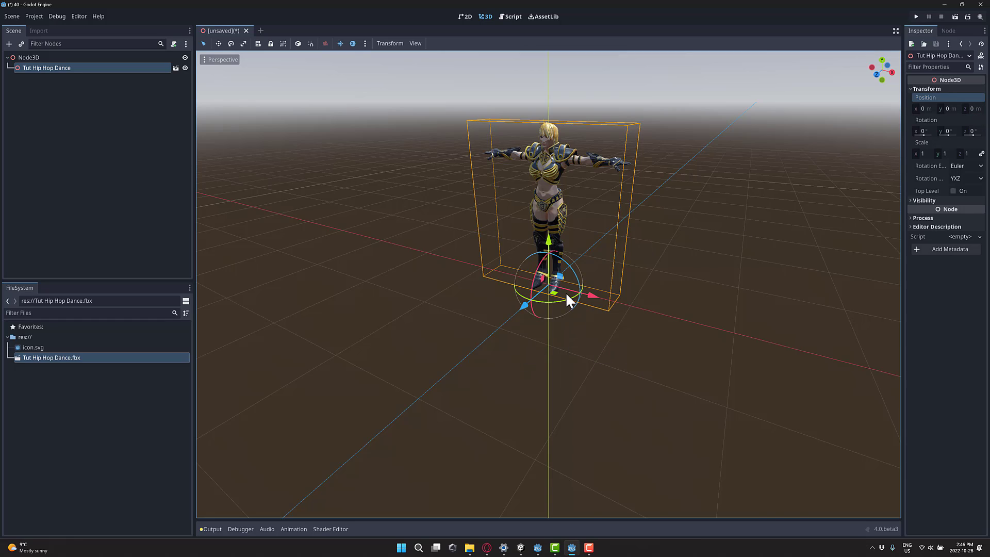
right_click(55, 67)
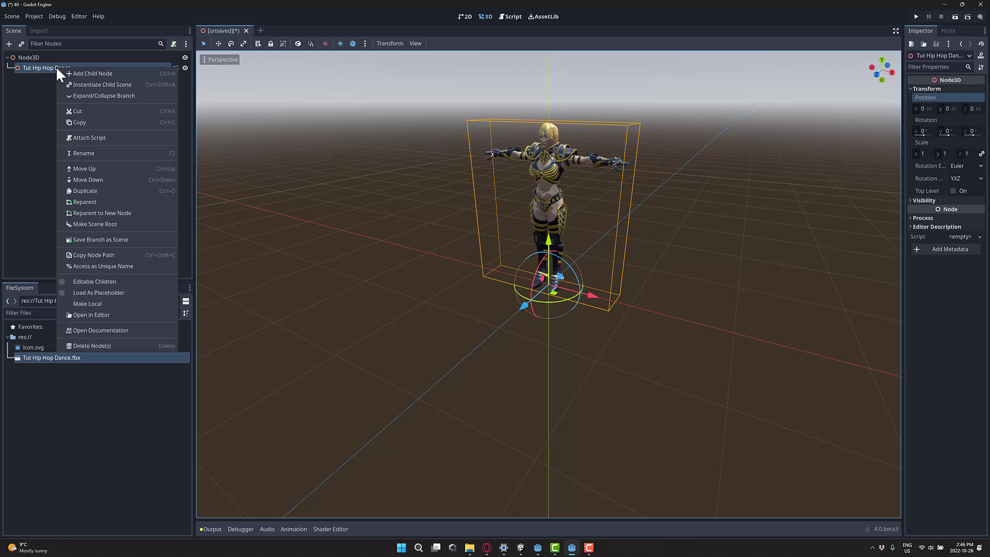
Turn on Editable Children, play mixamocom on the AnimationPlayer, and fly the view closer
click(94, 281)
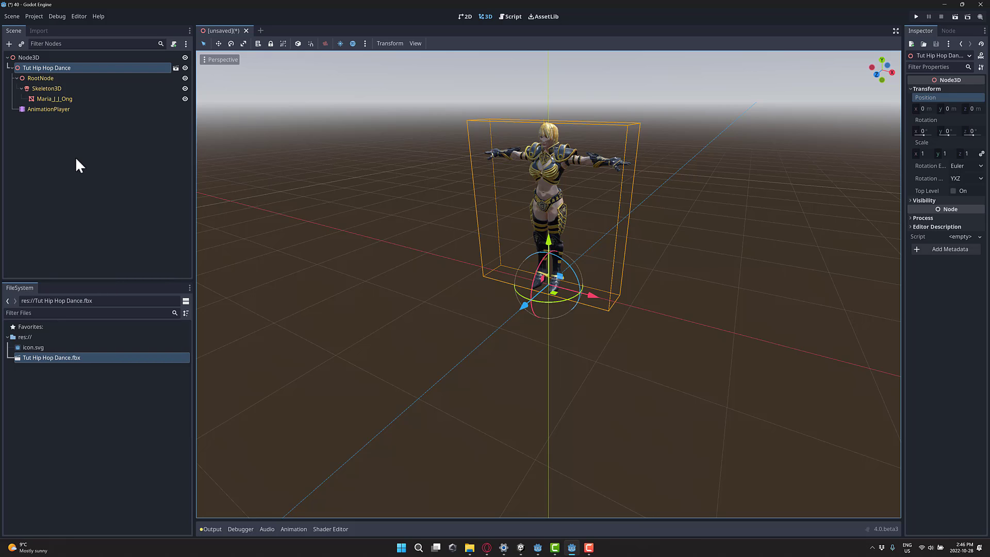
click(53, 109)
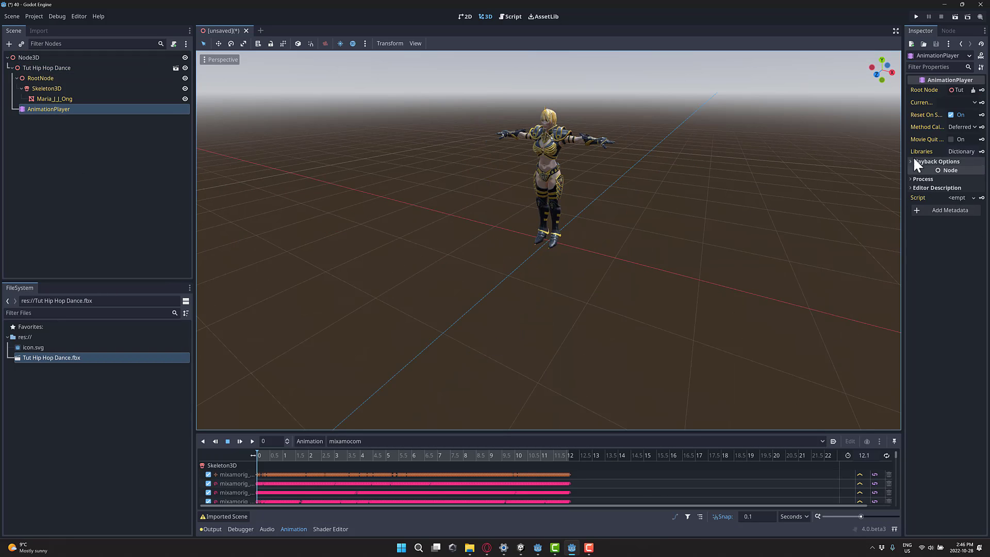
click(969, 103)
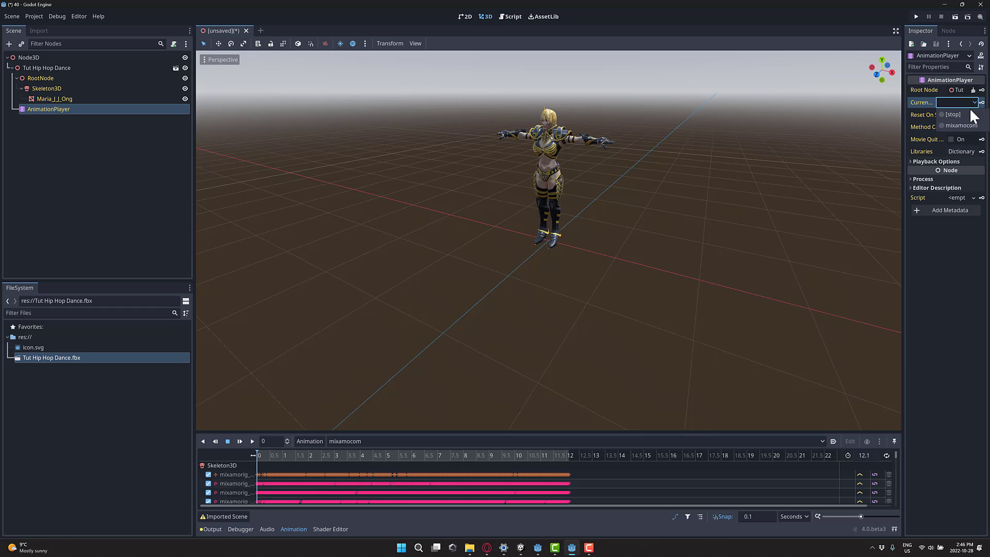
click(961, 122)
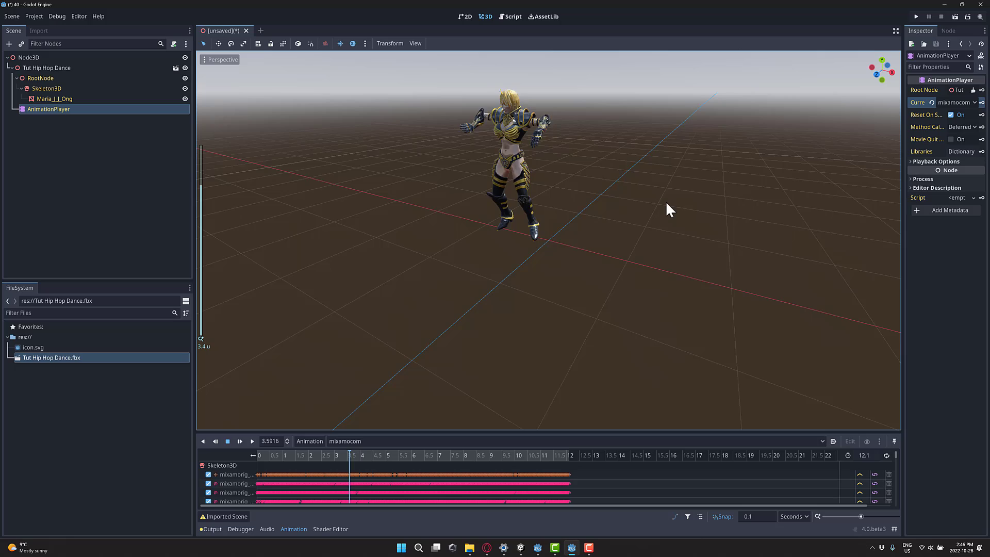
right_drag(658, 196, 657, 196)
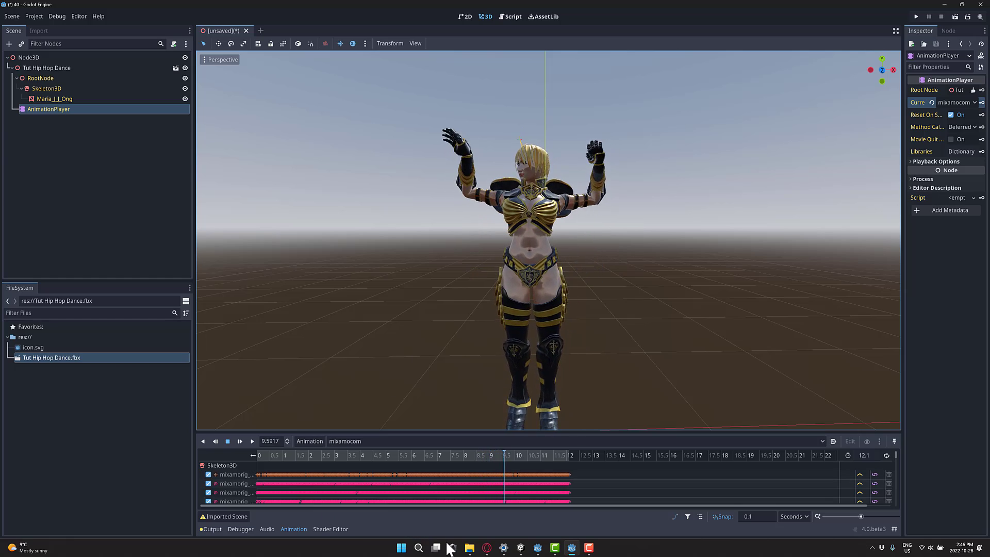
View the dance in the Godot 3.5.1 project for comparison, then return to Godot 4
click(538, 547)
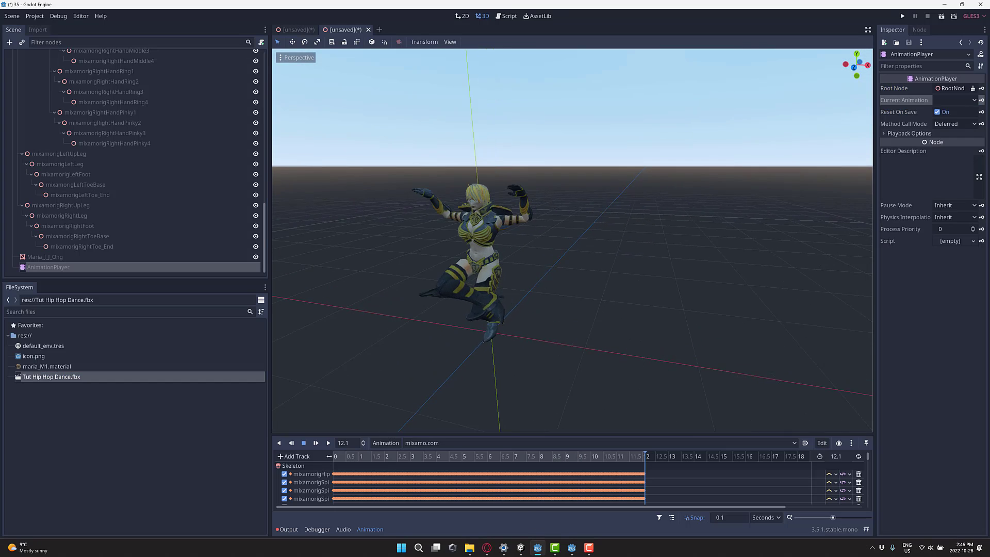
right_drag(657, 196, 657, 196)
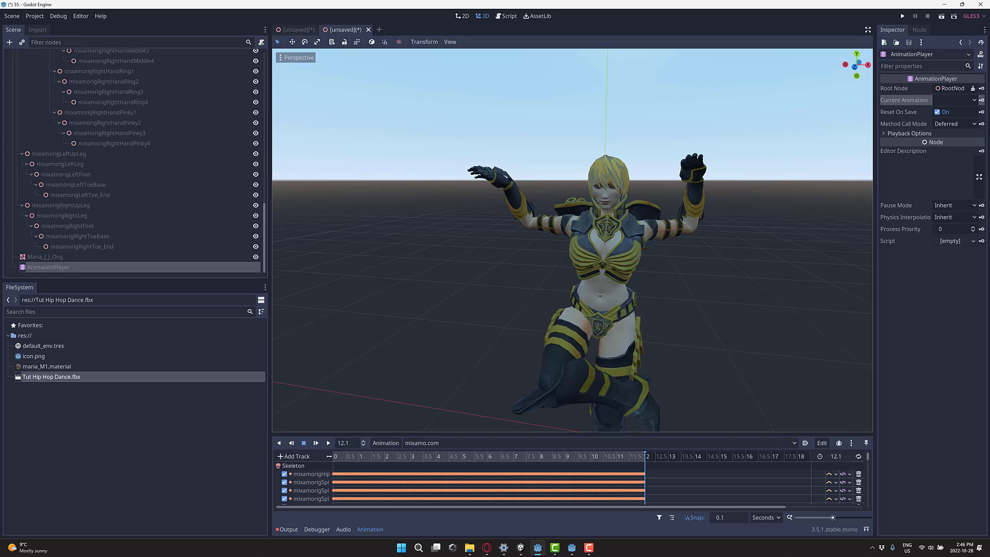
key(alt+Tab)
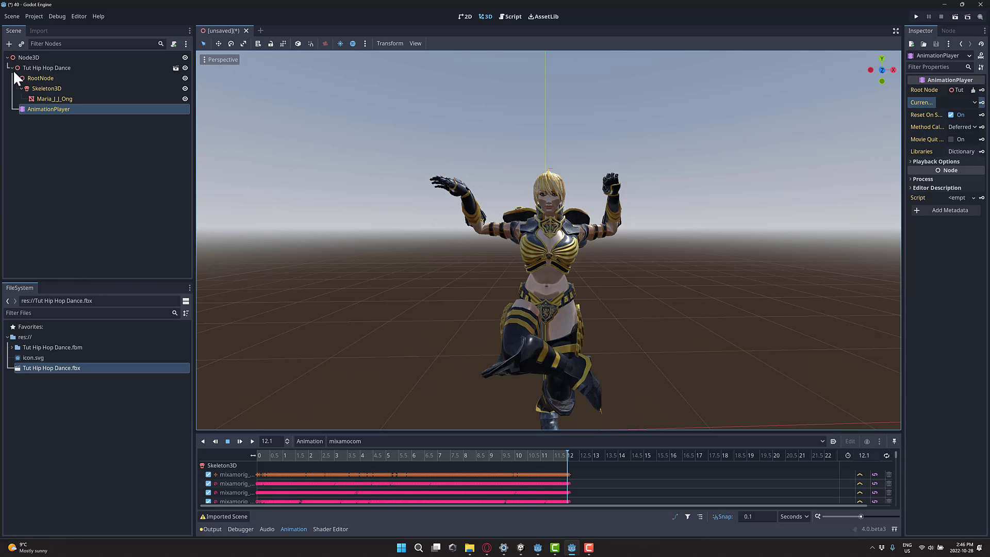
Bring up Advanced Import Settings for Tut Hip Hop Dance.fbx from a widened Import dock
click(75, 369)
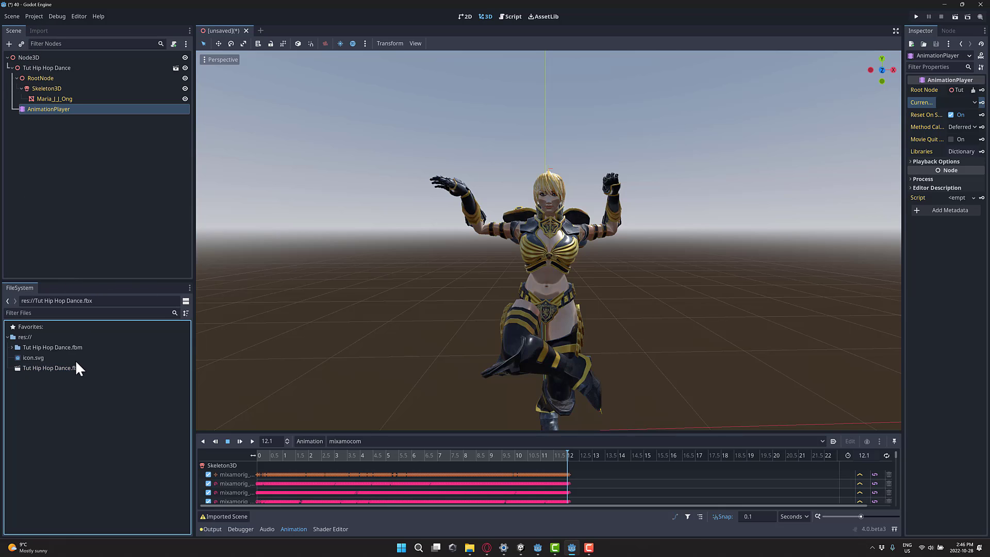
click(41, 31)
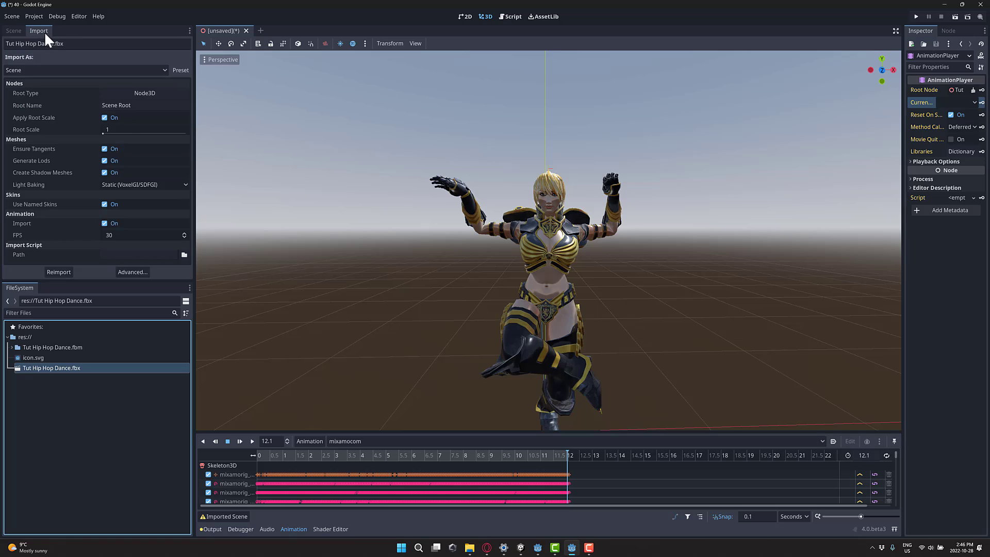
drag(194, 145, 302, 146)
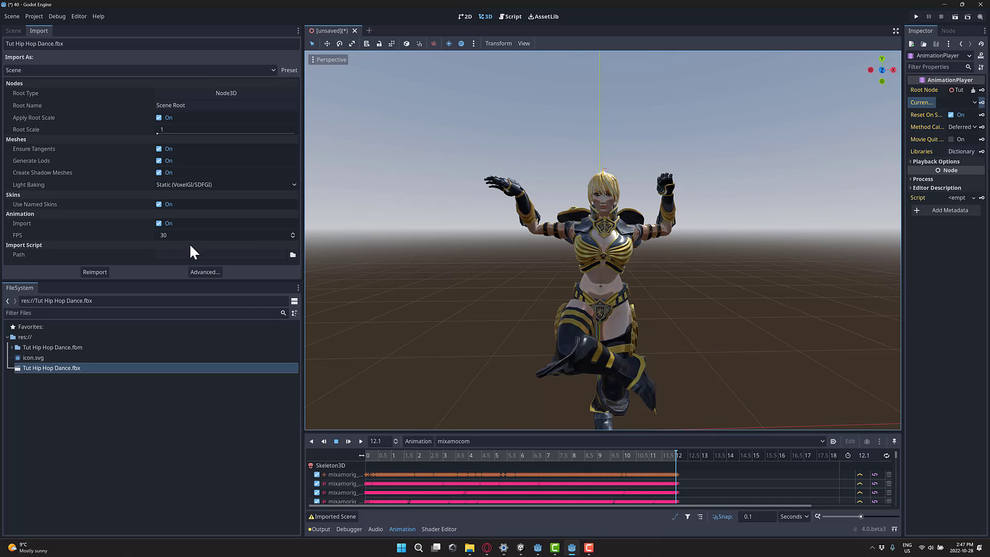
click(205, 273)
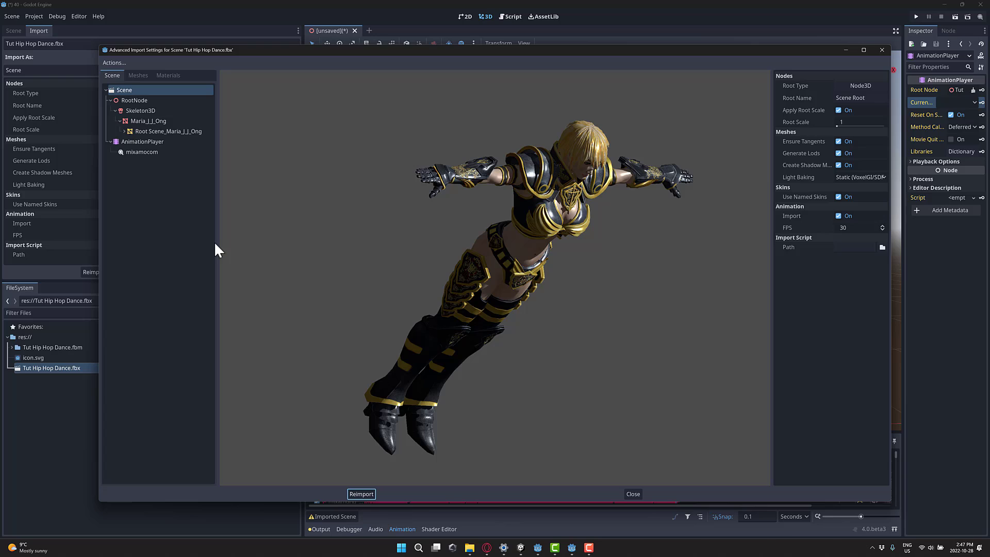
Set the mixamocom animation's Loop Mode to Pingpong and reimport the fbx
click(140, 152)
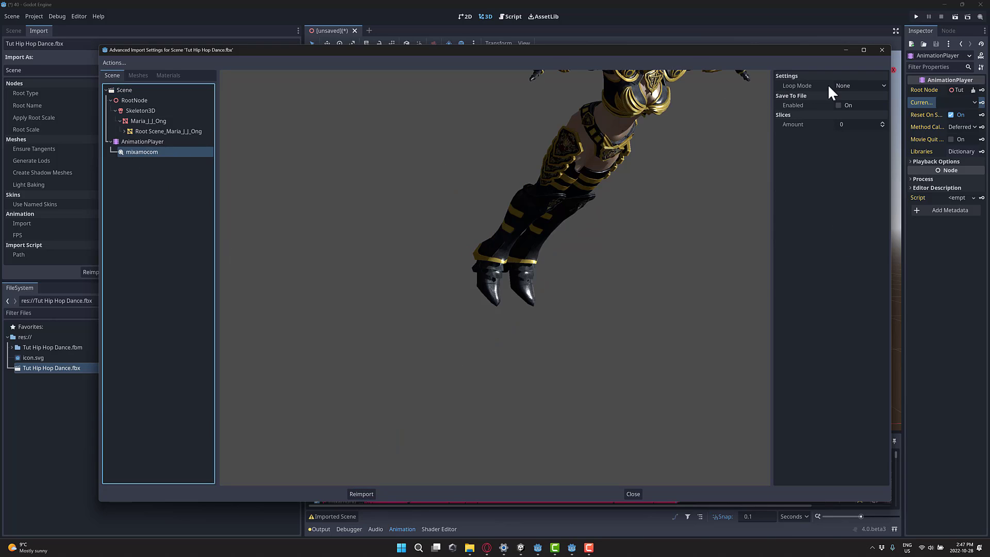
click(842, 85)
click(849, 117)
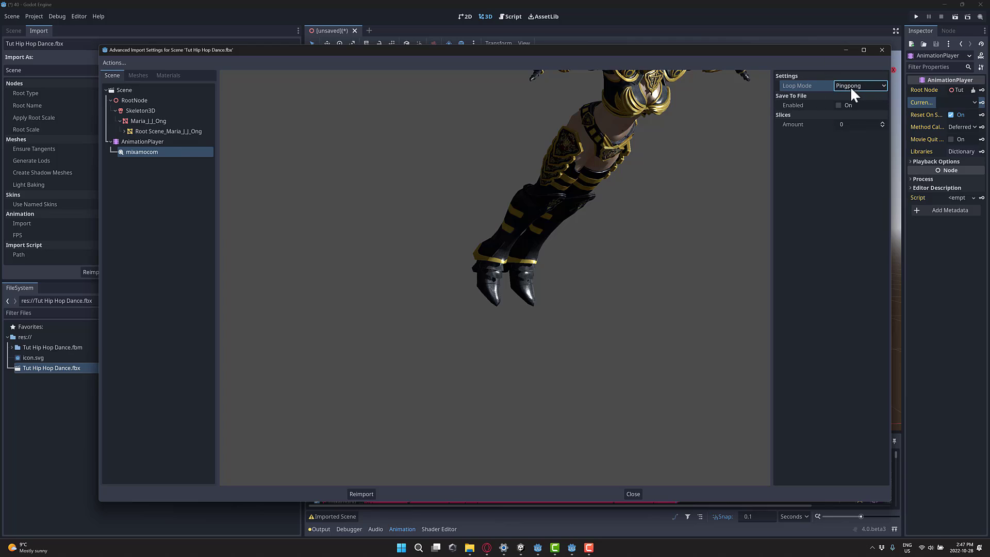
click(352, 494)
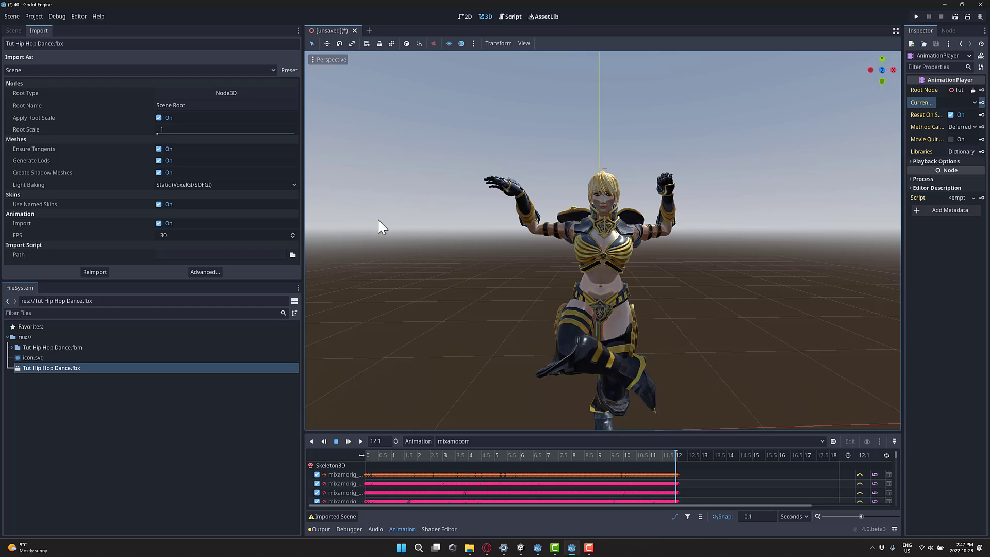
Switch to the Unity MakingItNatural project and fly the view close around the angel figurine prefab
key(alt+Tab)
key(alt+Tab)
key(alt+Tab)
key(alt+Tab)
key(alt+Tab)
key(alt+Tab)
key(alt+Tab)
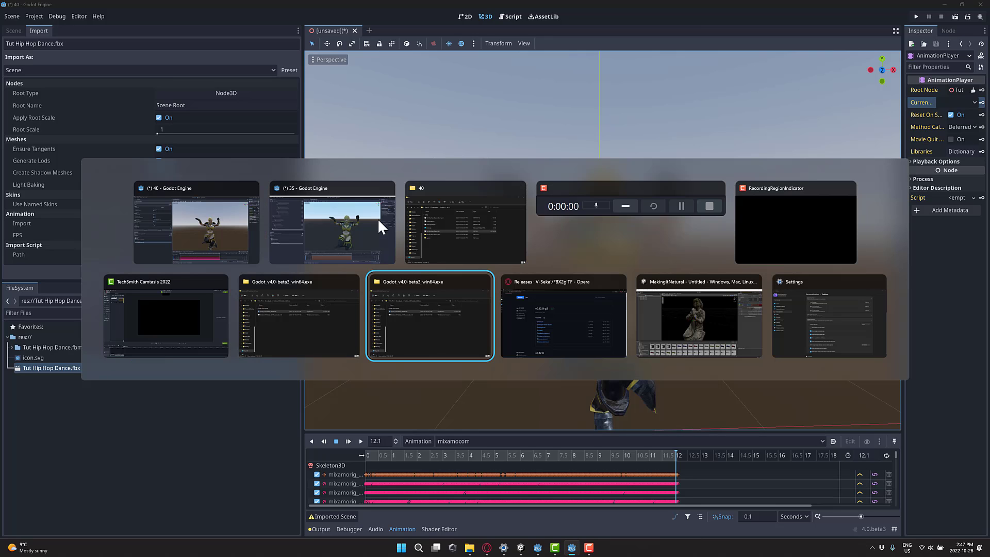
key(alt+Tab)
key(alt+Tab)
right_drag(606, 281, 685, 257)
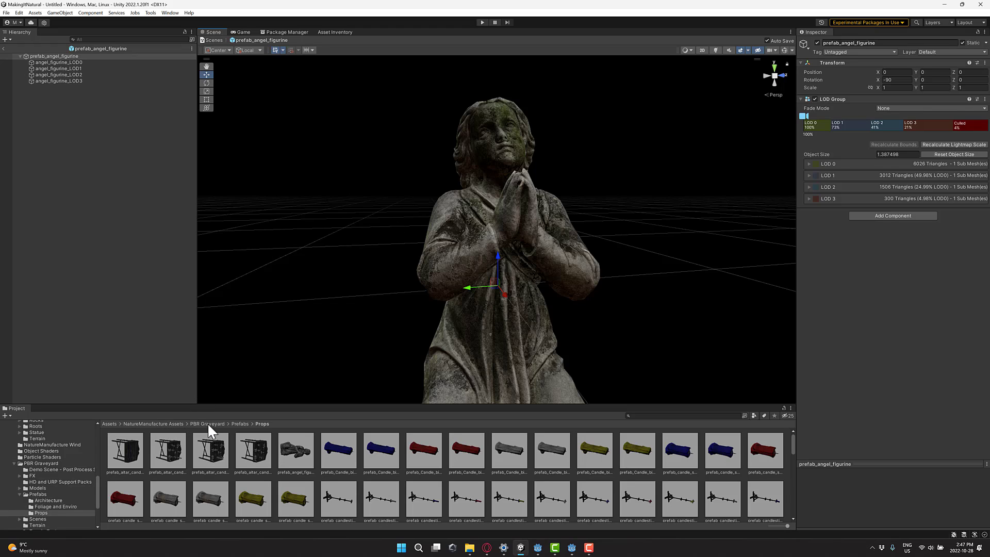
click(486, 547)
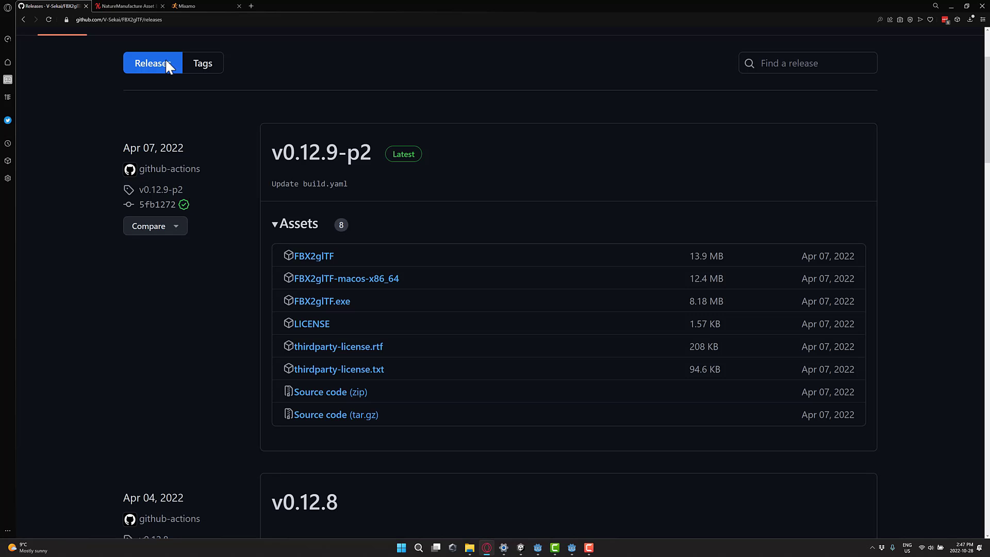
click(132, 5)
scroll(623, 363, down, 1)
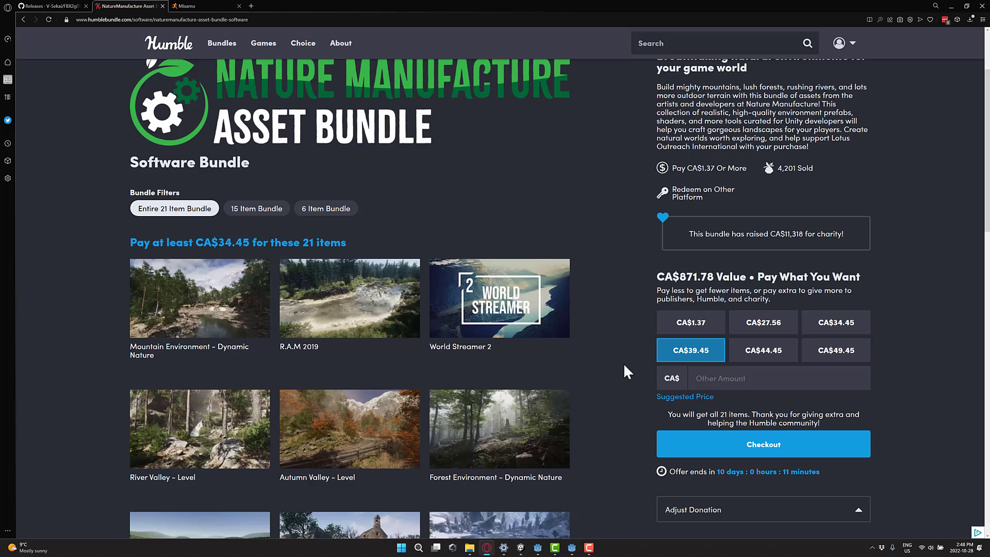
key(alt+Tab)
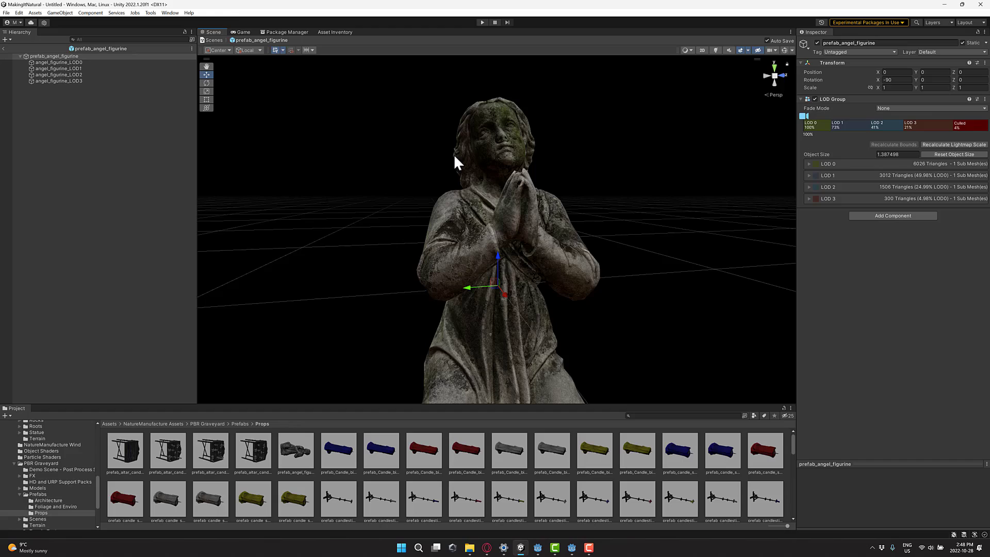
Go into the PBR Graveyard Models folder and bring up a model asset's file actions
click(214, 423)
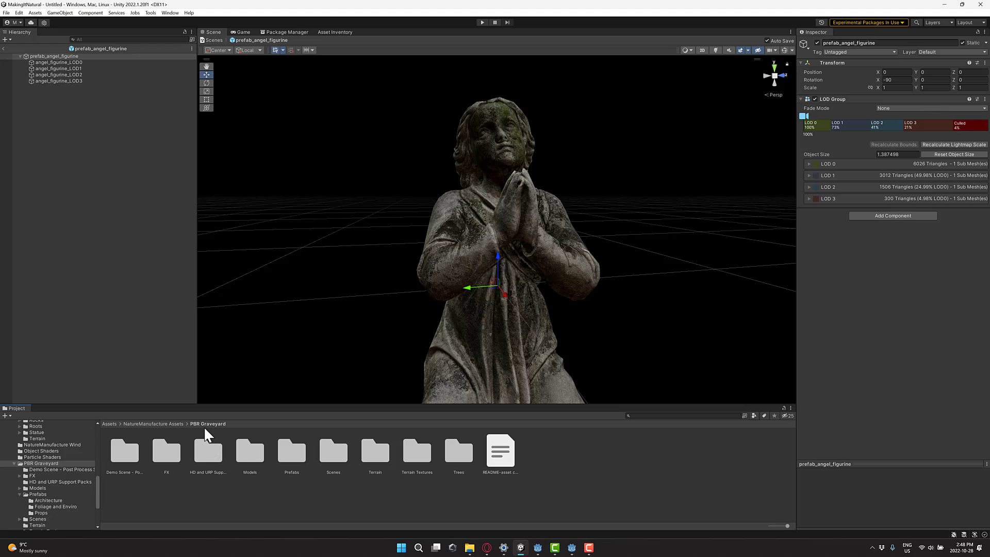
double_click(249, 452)
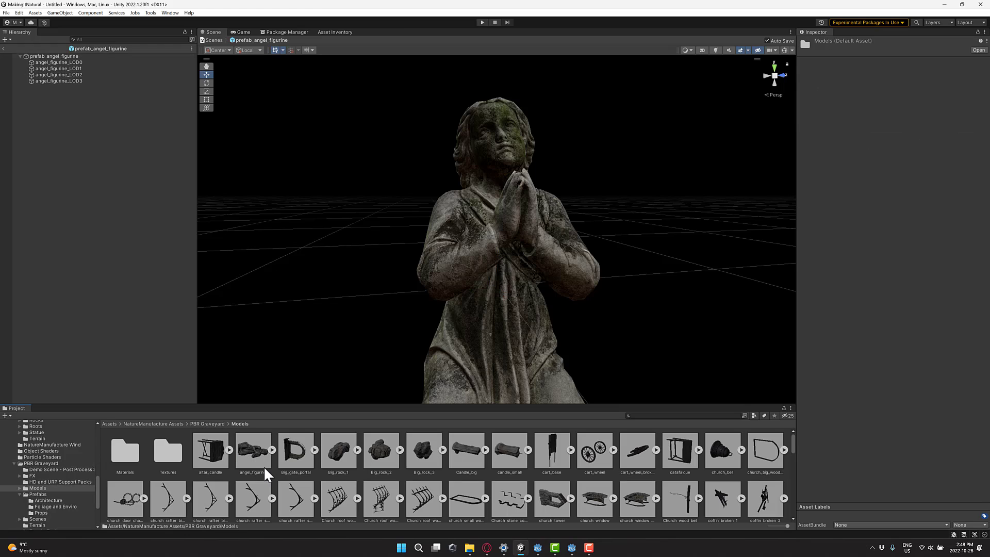
right_click(418, 484)
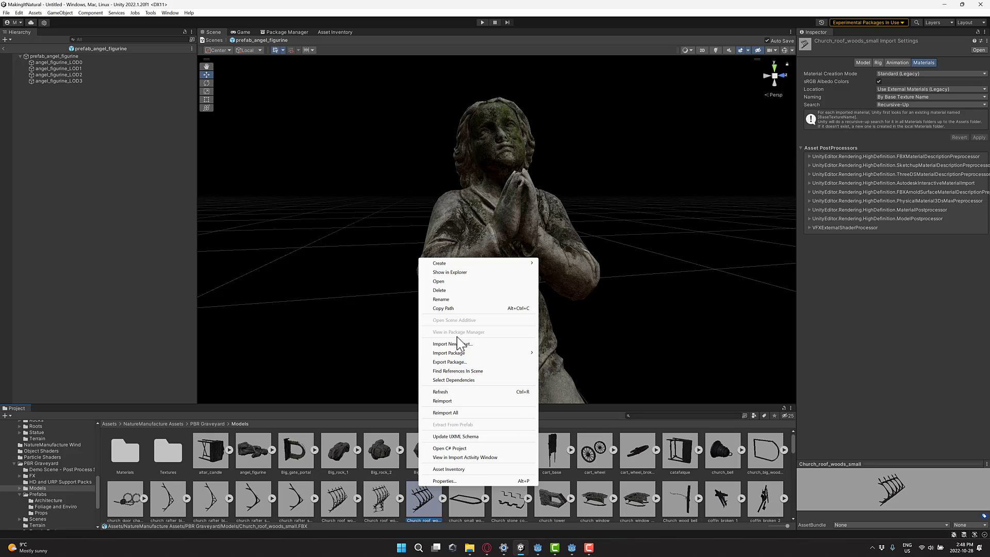
Show the Models folder in File Explorer and select angel_figurine.FBX
click(463, 274)
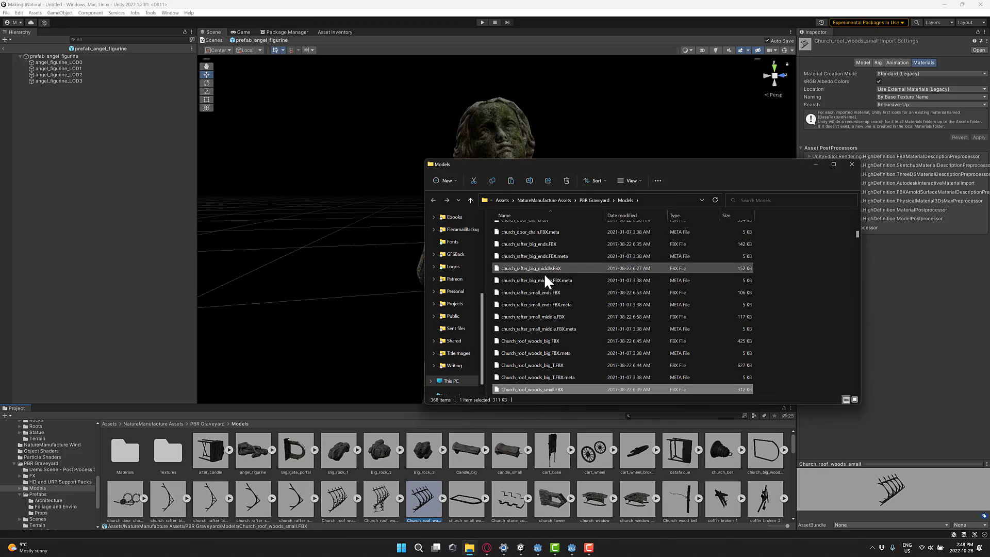
scroll(544, 273, up, 10)
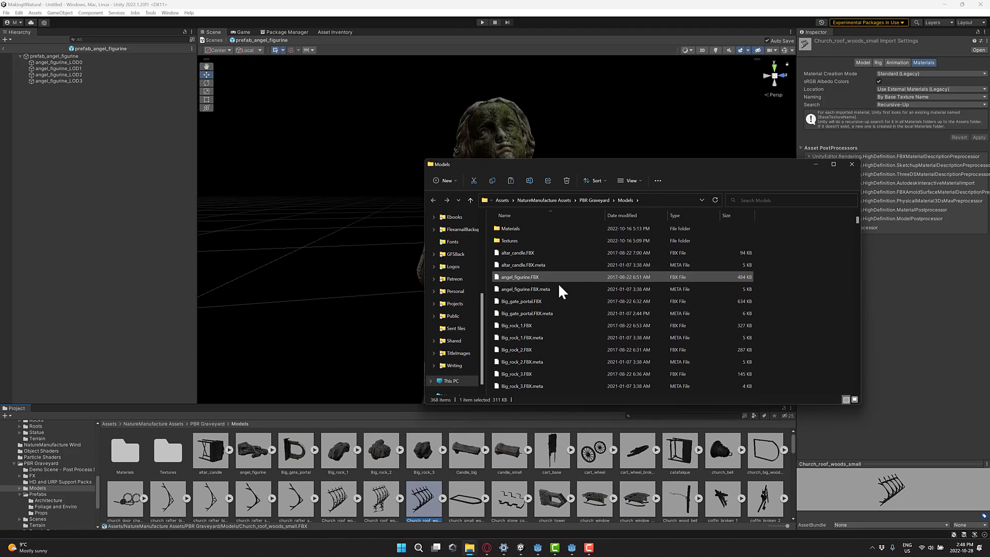
click(526, 277)
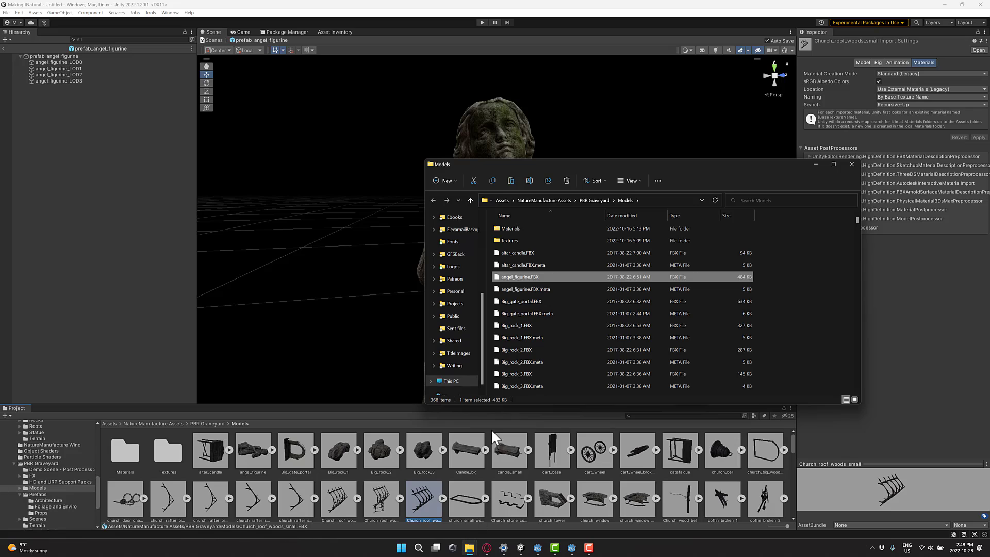
Return from File Explorer through Unity to the Godot editor
click(469, 551)
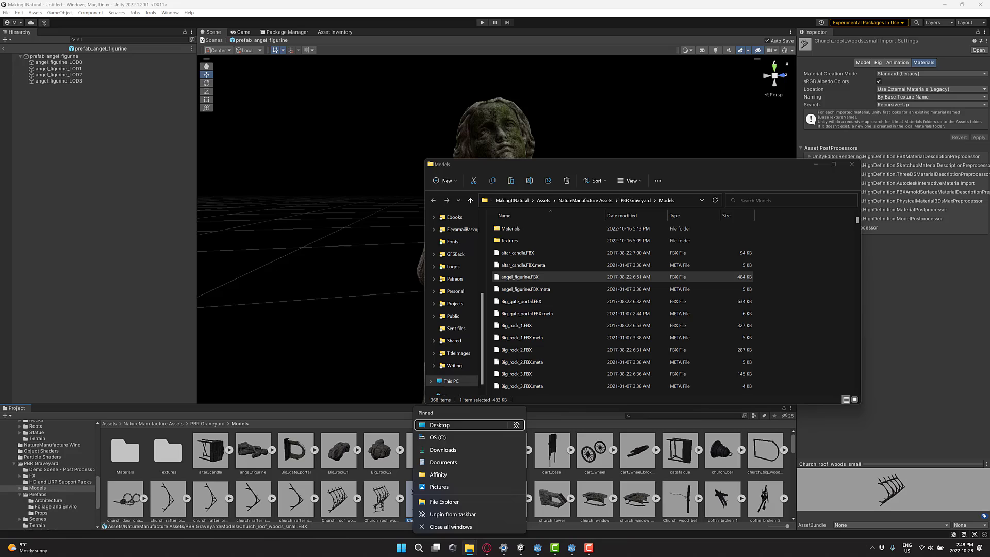
click(536, 536)
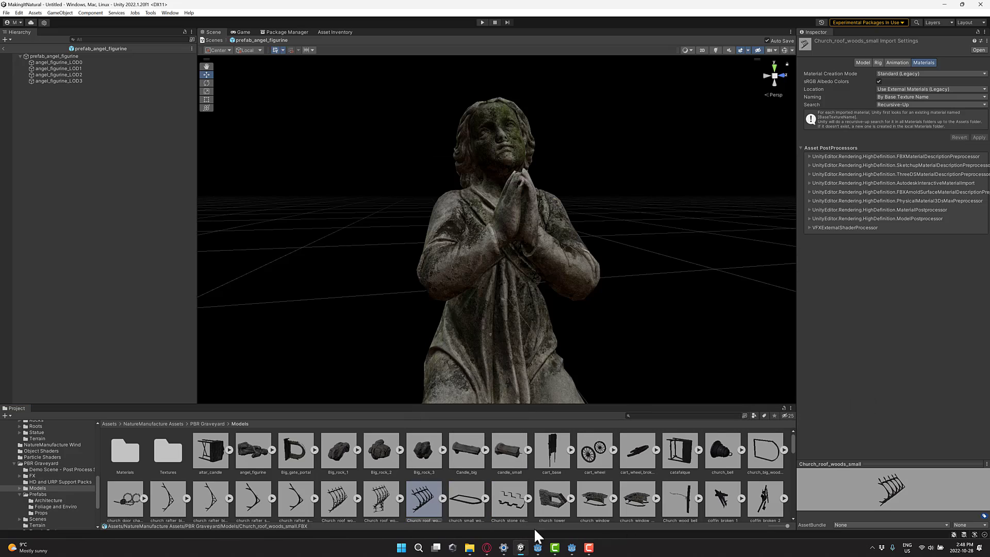
click(571, 547)
Paste angel_figurine.FBX into Godot project folder 40 and return to Godot to import it
right_click(111, 386)
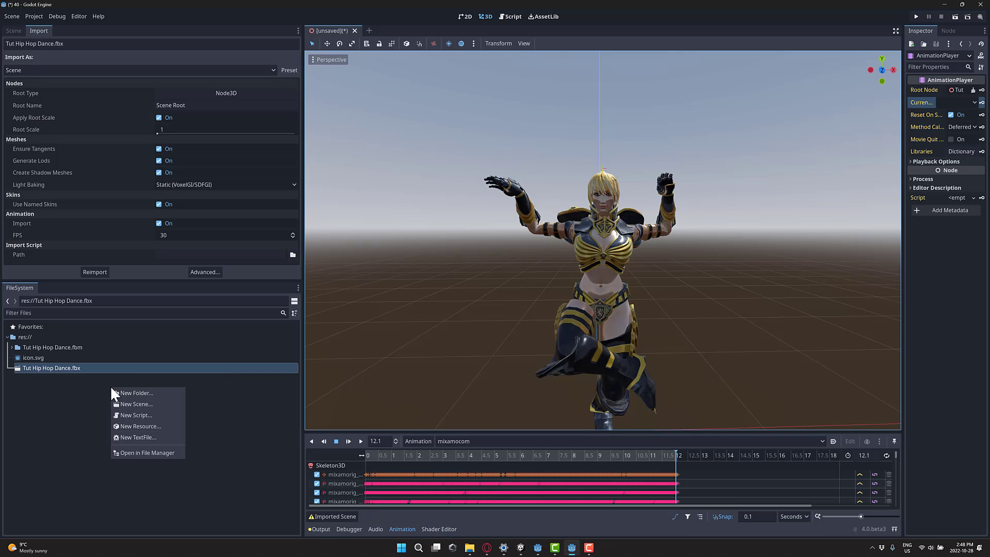
click(133, 448)
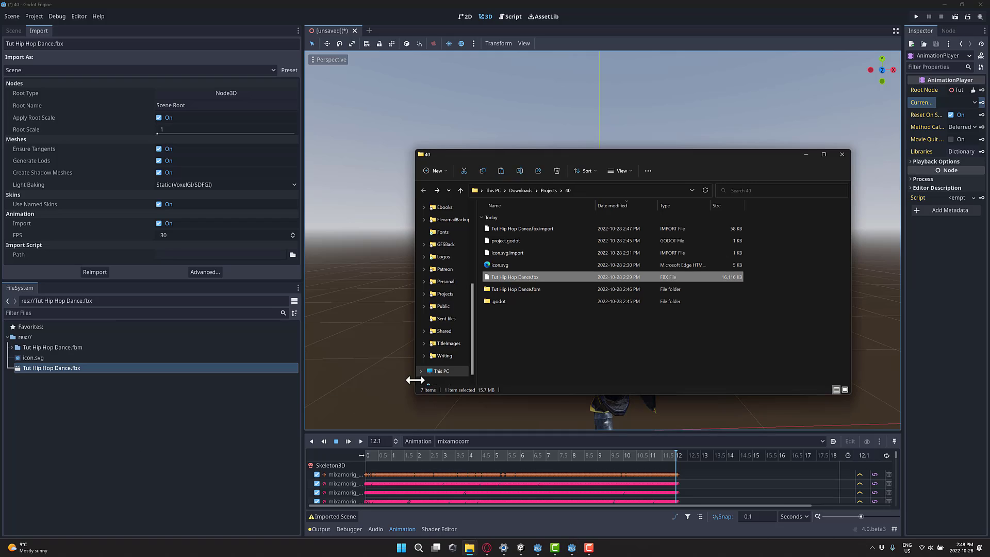
click(617, 347)
key(ctrl+v)
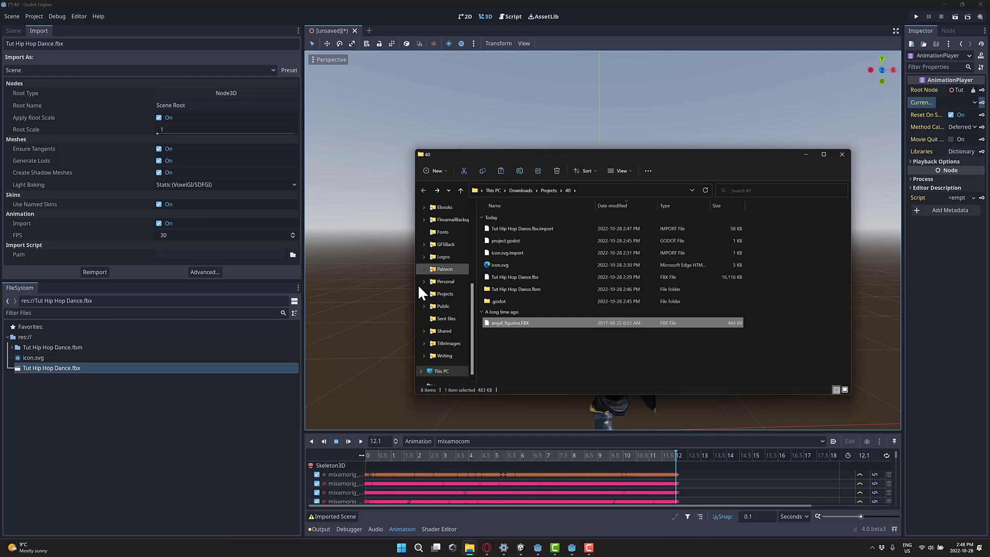
click(113, 441)
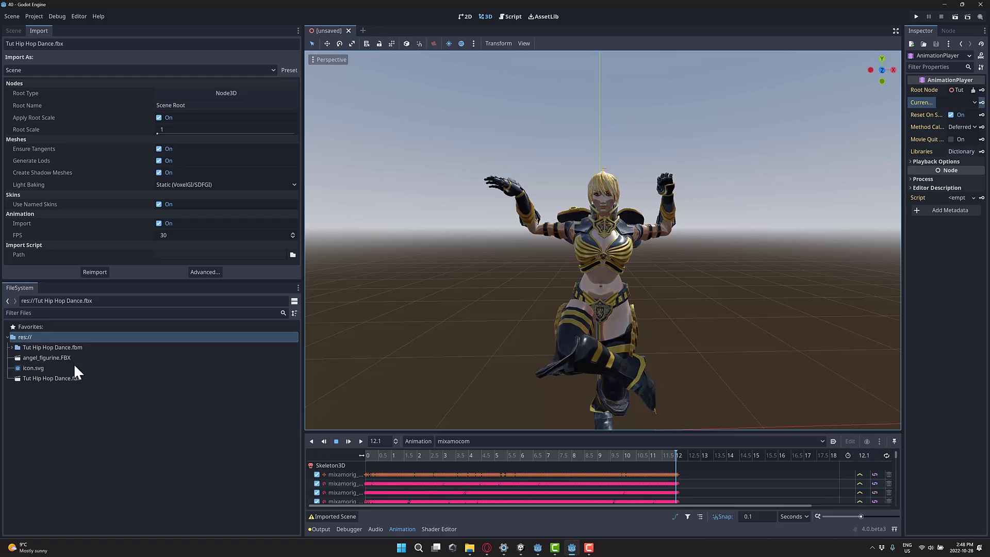
Bring the Unity Models folder Explorer window back to the front
key(alt+Tab)
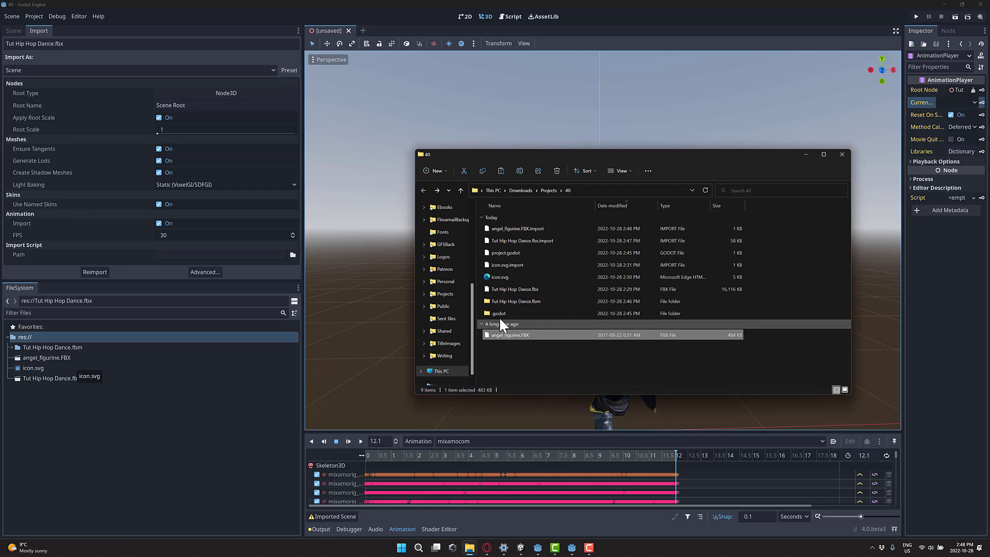
key(alt+Tab)
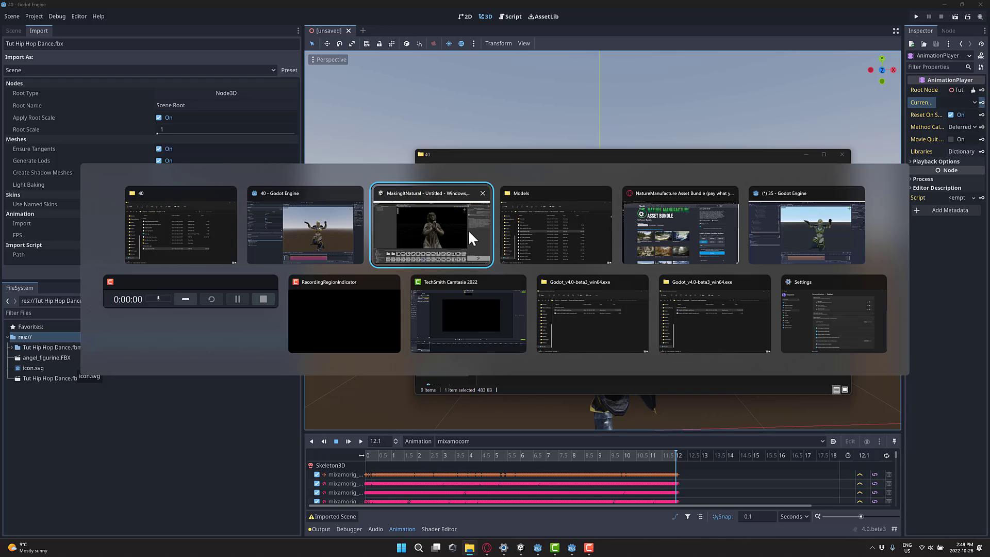
click(536, 242)
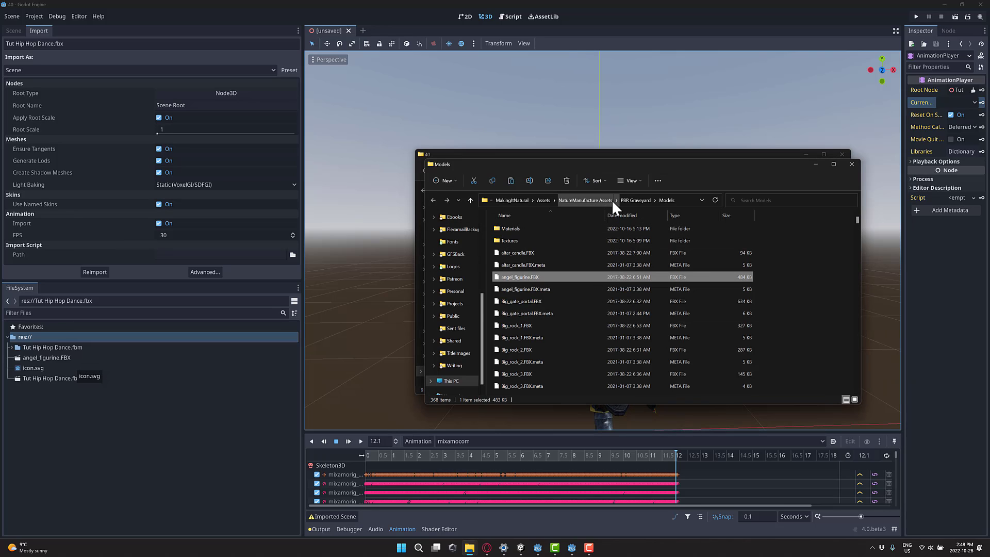
In the Textures folder, select the BC_H, MT_AO_SM and N angel figurine textures
double_click(510, 240)
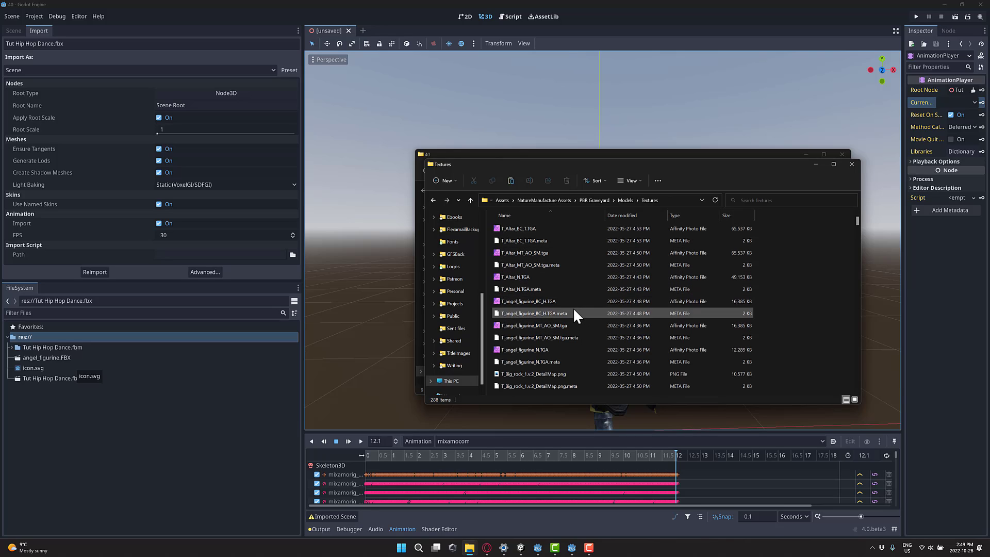
click(549, 304)
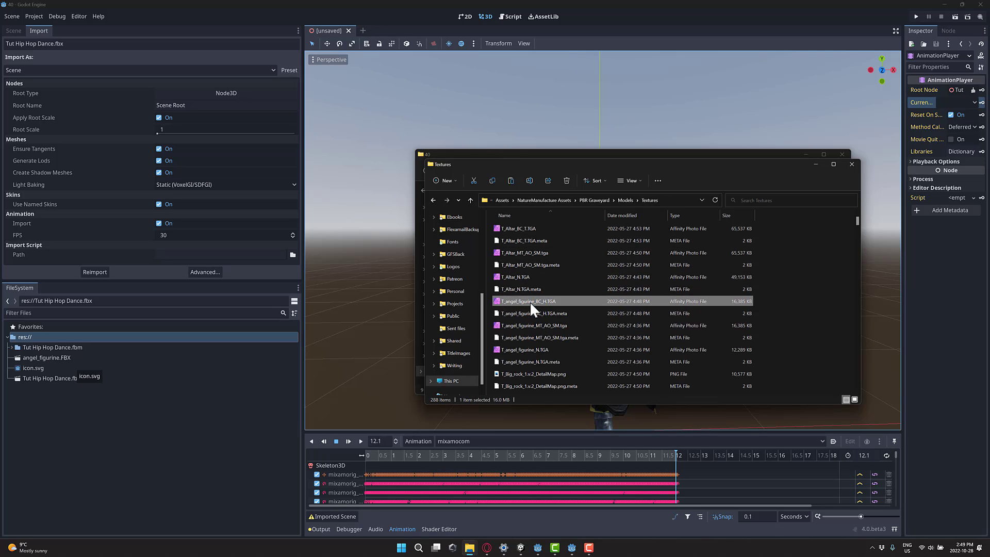
click(530, 325)
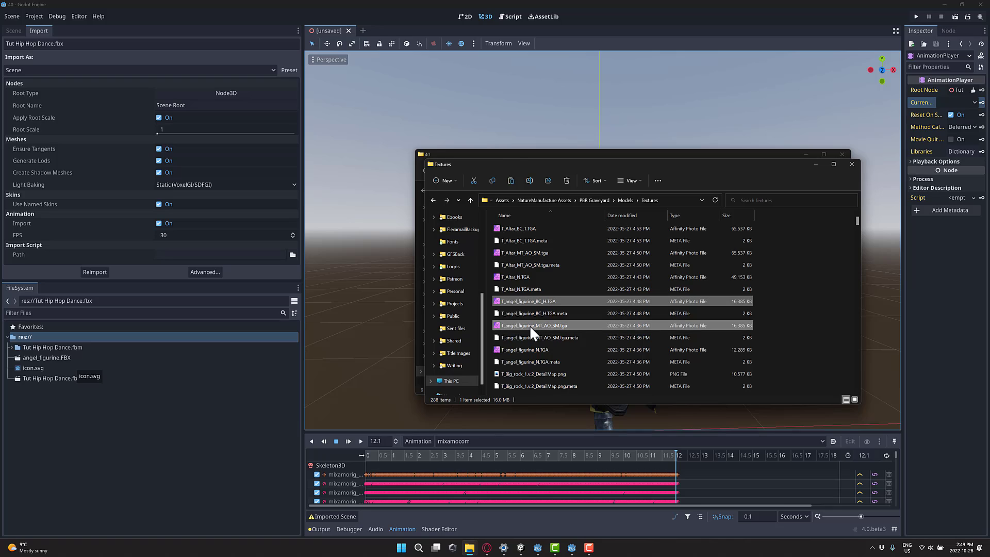
ctrl+click(536, 349)
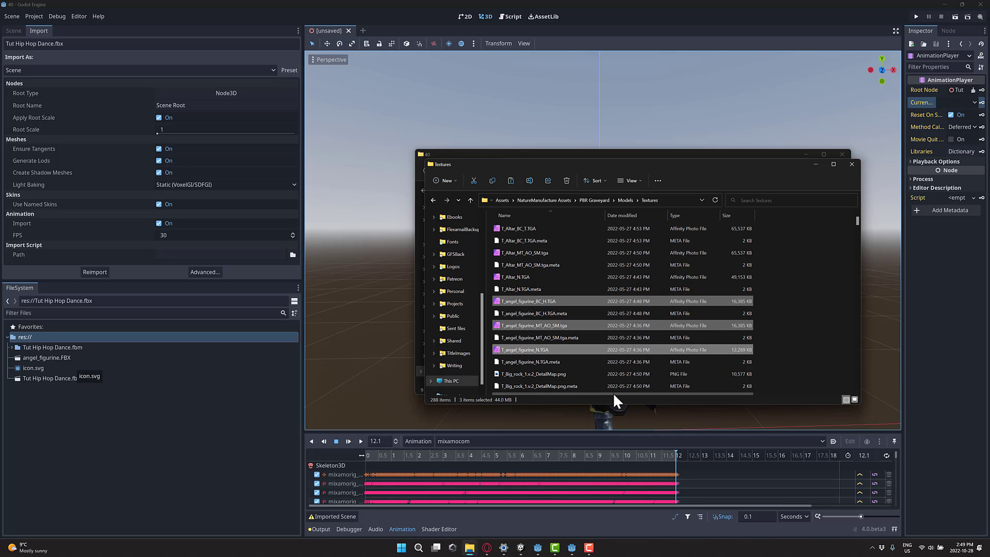
Paste the three textures into folder 40 and view T_angel_figurine_N.TGA's import settings in Godot
key(alt+Tab)
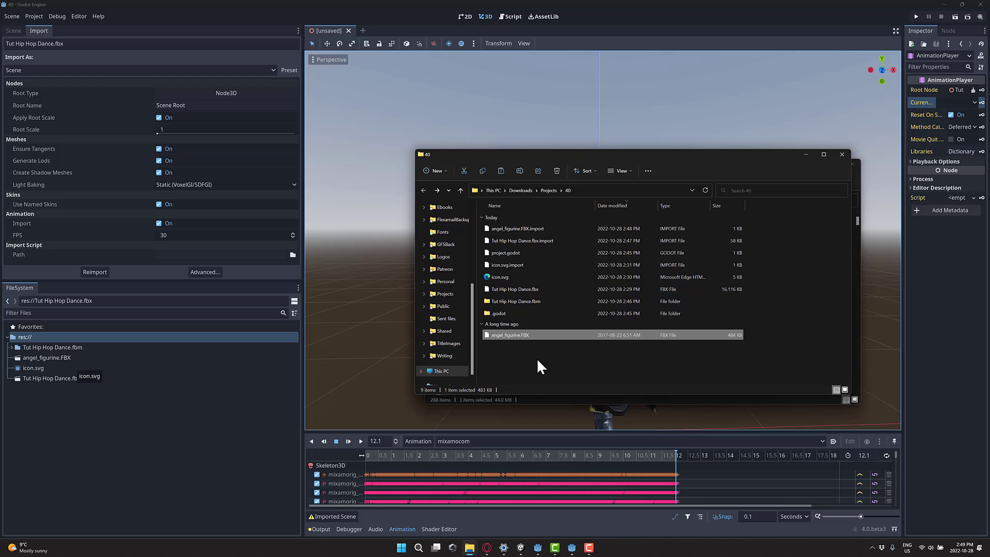
key(ctrl+v)
click(186, 440)
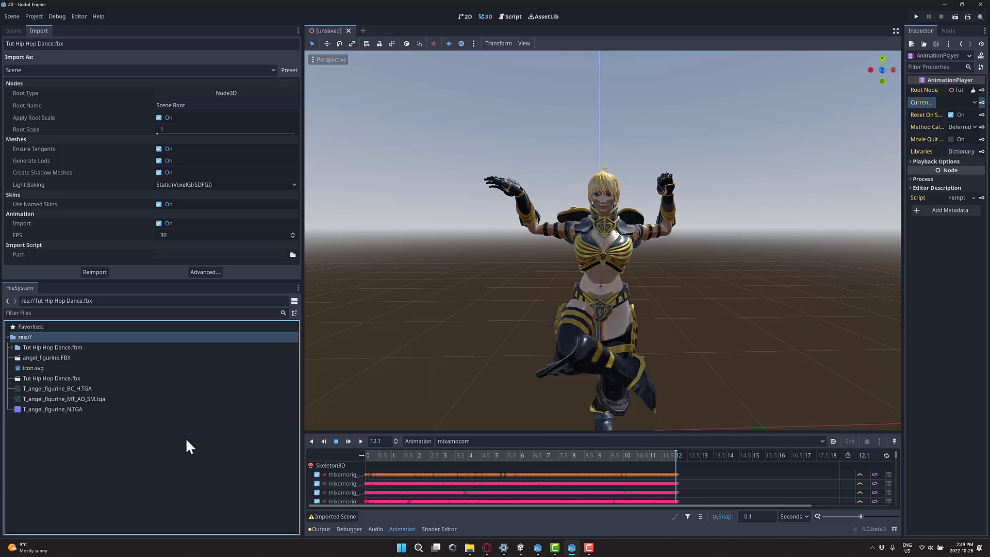
click(49, 409)
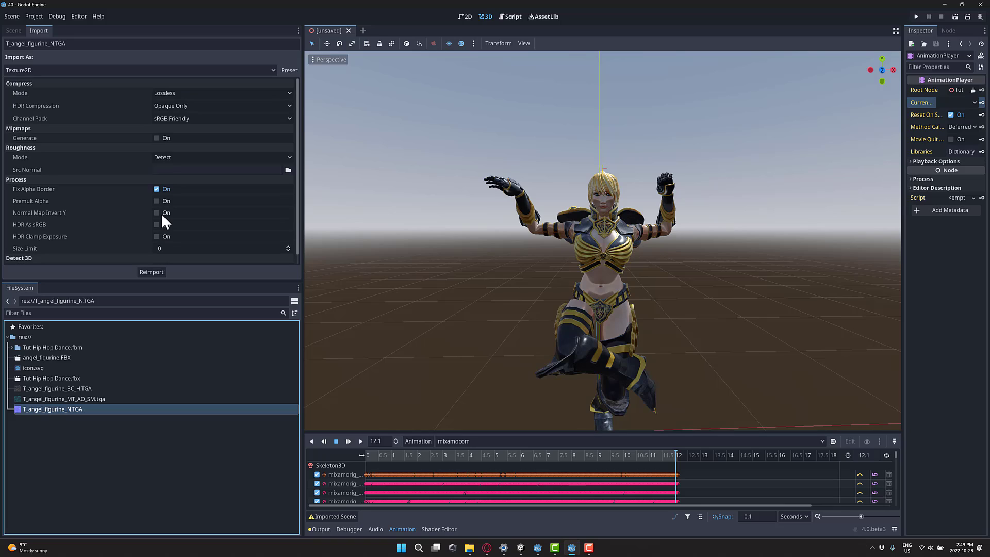
Keep T_angel_figurine_N.TGA's roughness mode at Detect and its import type as Texture2D
click(159, 157)
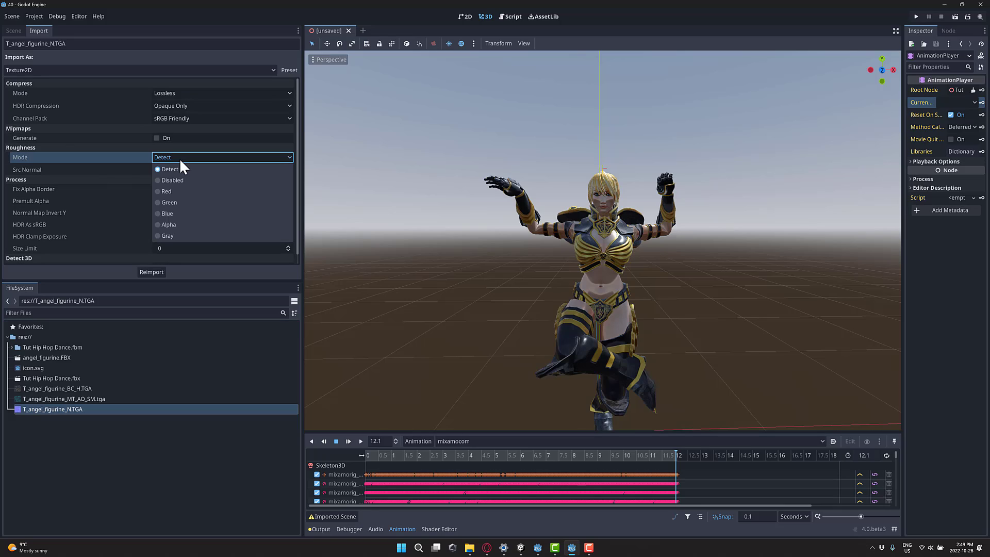
click(111, 157)
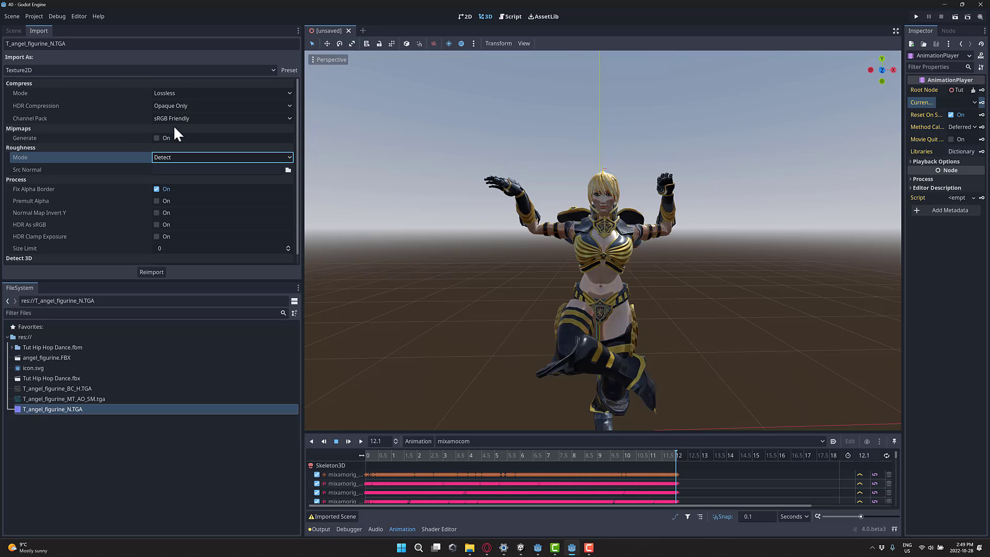
click(272, 69)
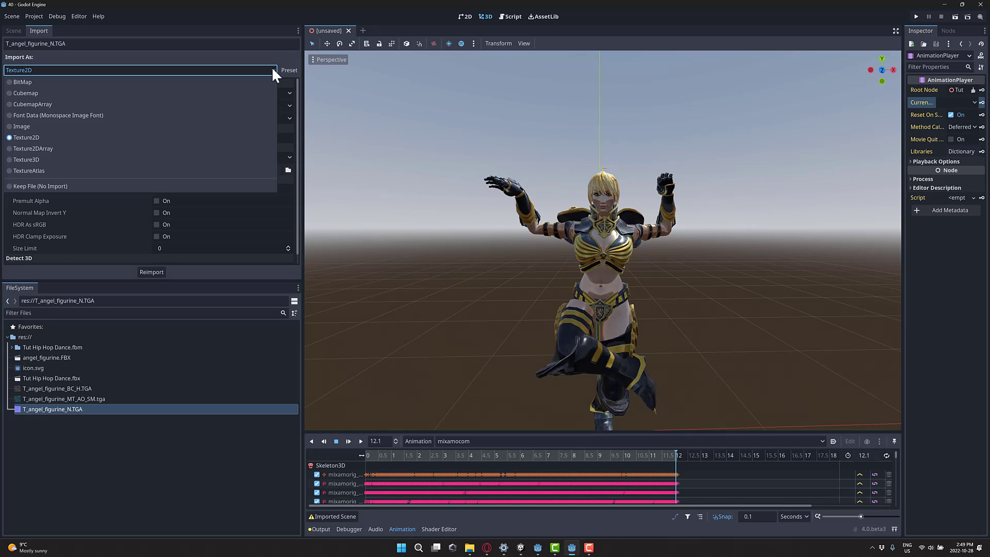
click(272, 67)
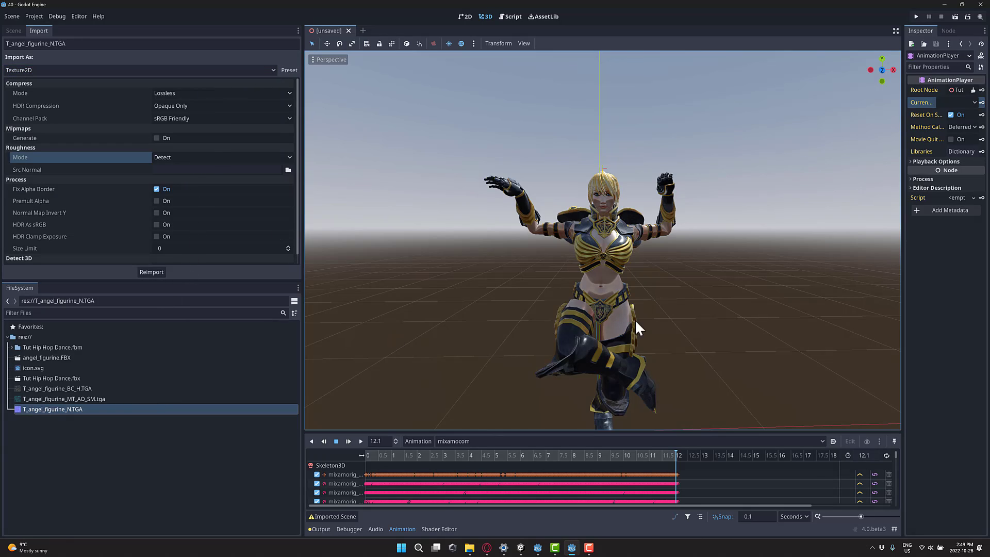
Open angel_figurine.FBX's advanced import settings and review its LOD meshes down to LOD0
click(58, 390)
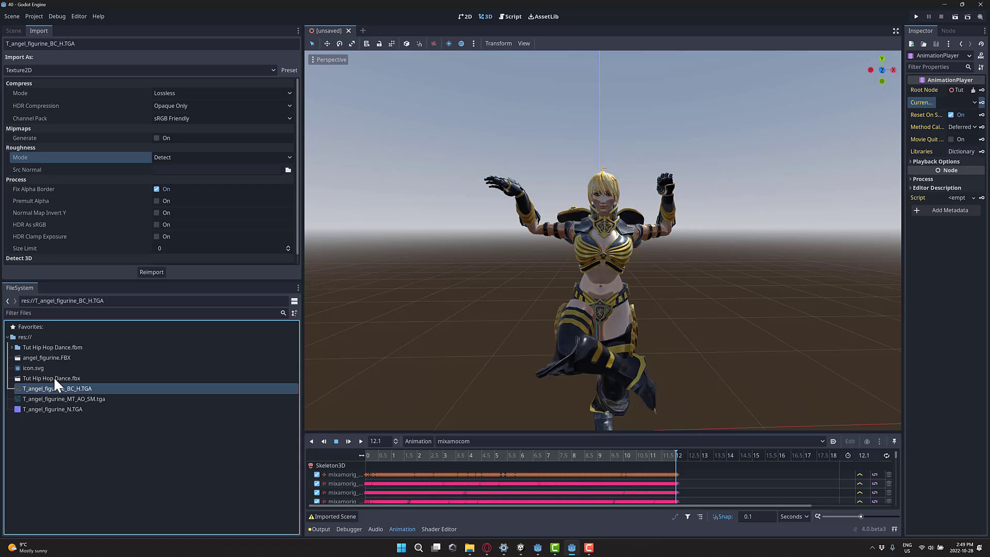
double_click(45, 356)
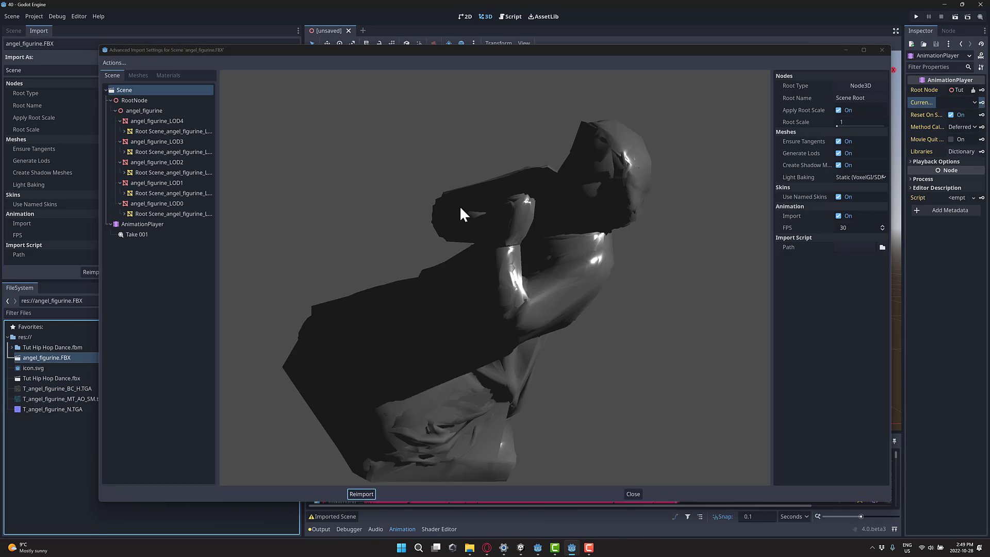
drag(460, 209, 588, 264)
click(166, 121)
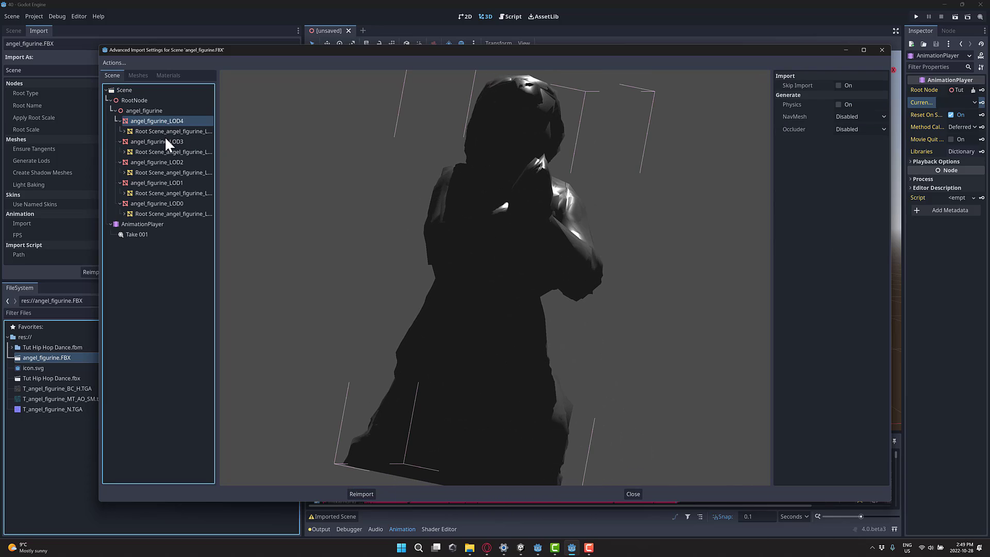
click(164, 142)
click(165, 161)
click(162, 180)
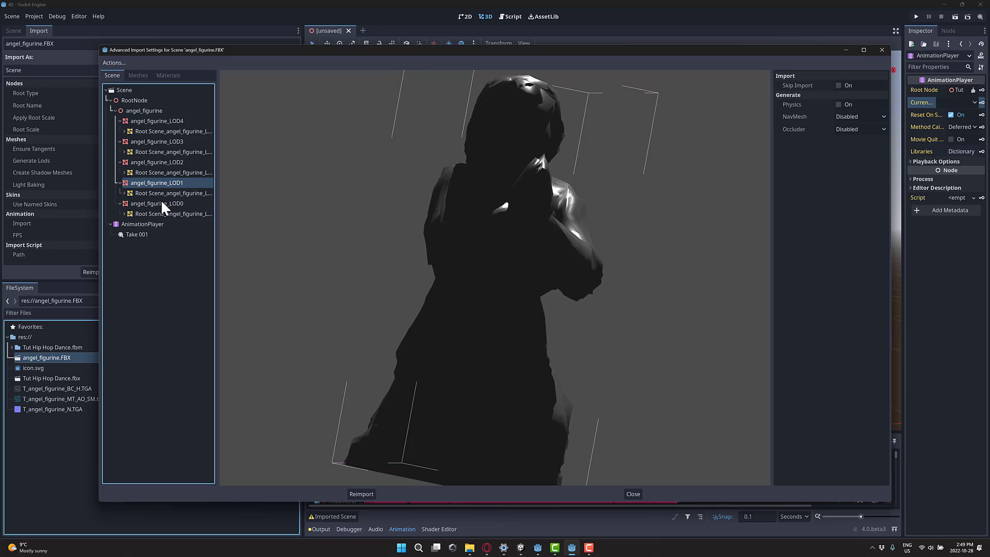
click(180, 204)
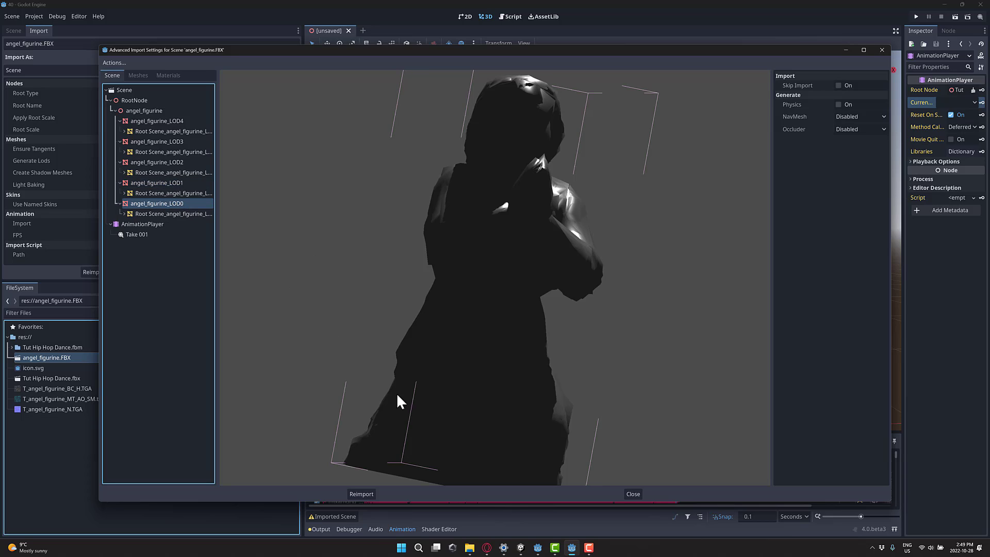
click(633, 494)
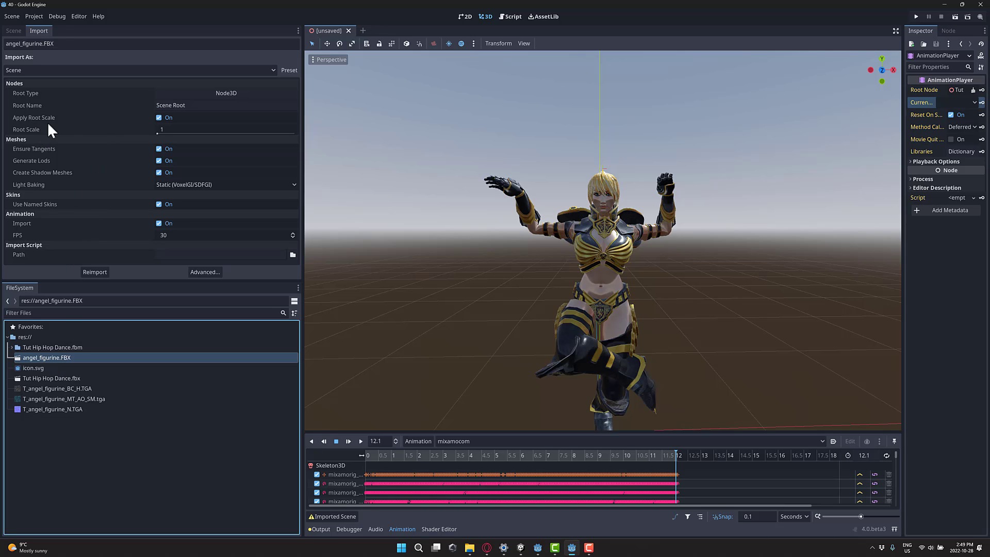
Turn off Generate Lods for angel_figurine.FBX and reimport it
click(204, 272)
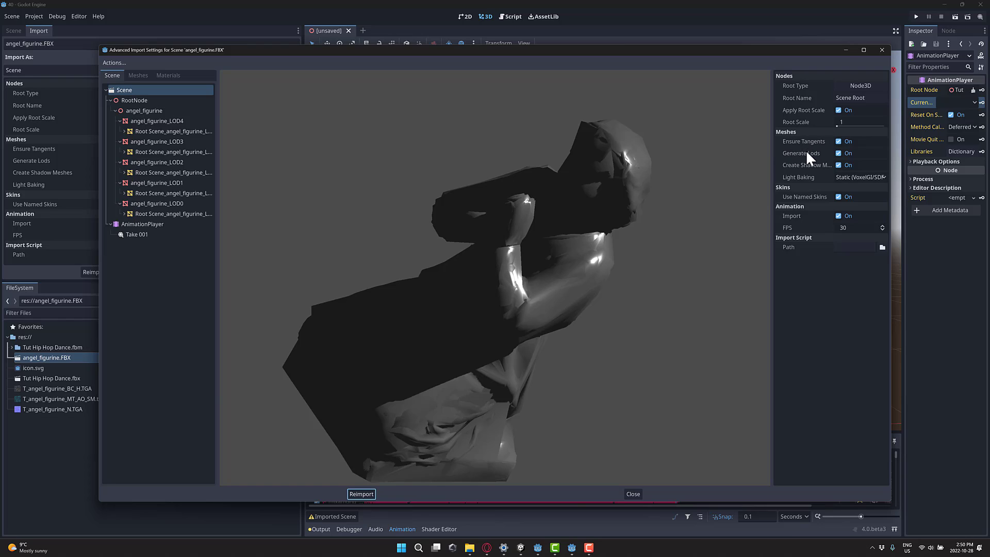
click(838, 154)
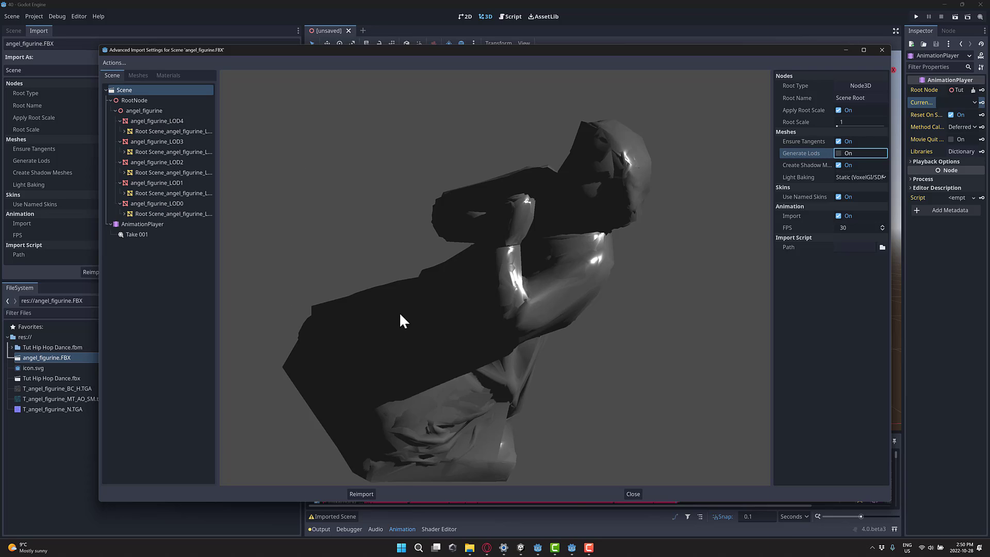
click(361, 493)
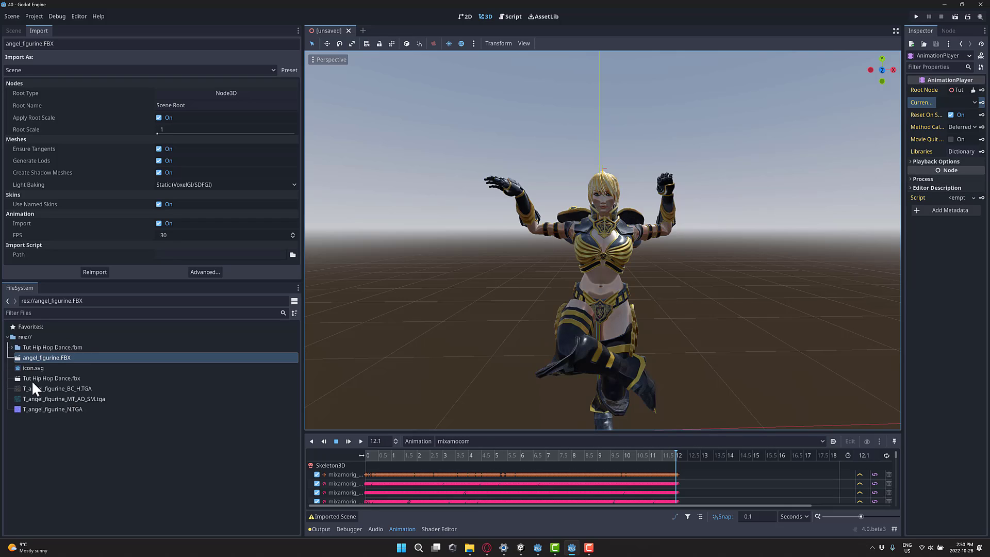
Create a new inherited scene from angel_figurine.FBX
right_click(51, 357)
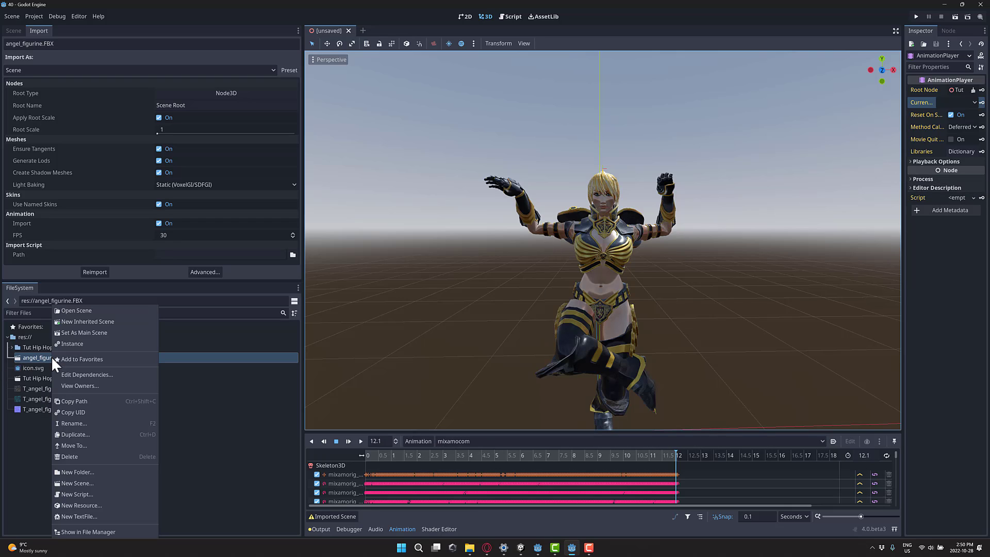
click(92, 320)
mouse_move(596, 311)
middle_down()
mouse_move(613, 314)
mouse_move(592, 304)
middle_up()
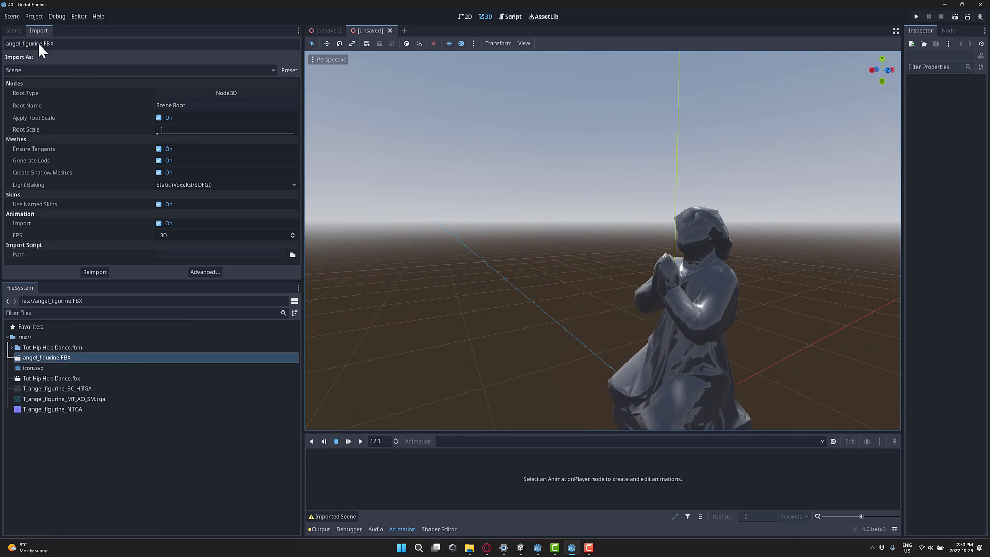
Select angel_figurine_LOD0, hide LOD1 through LOD4, and widen the Inspector
click(14, 31)
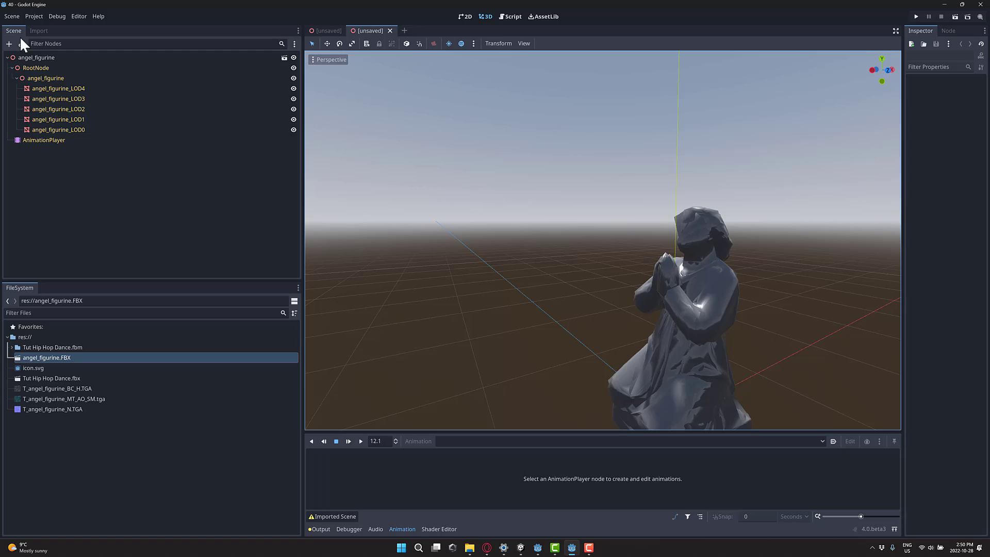
click(56, 130)
click(293, 119)
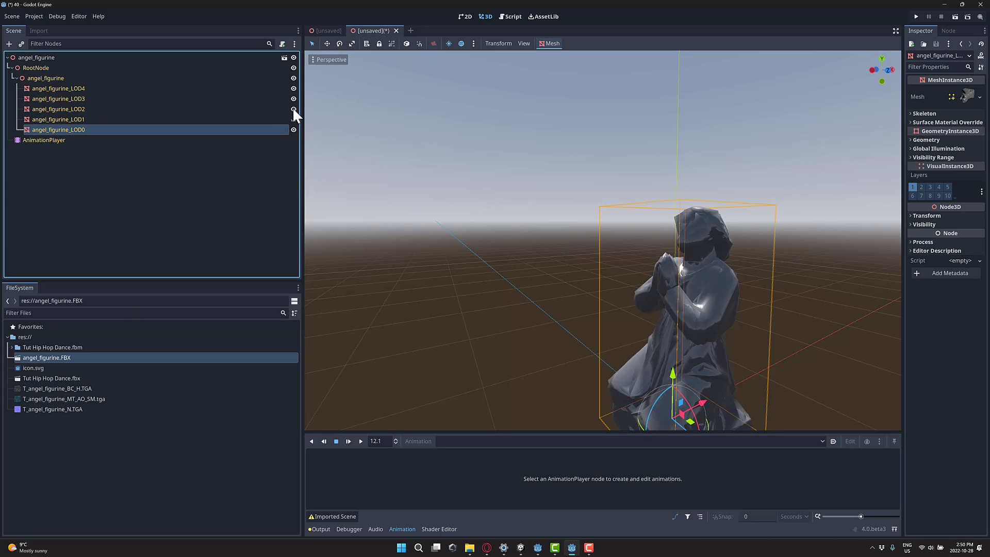
click(292, 108)
click(292, 99)
click(293, 89)
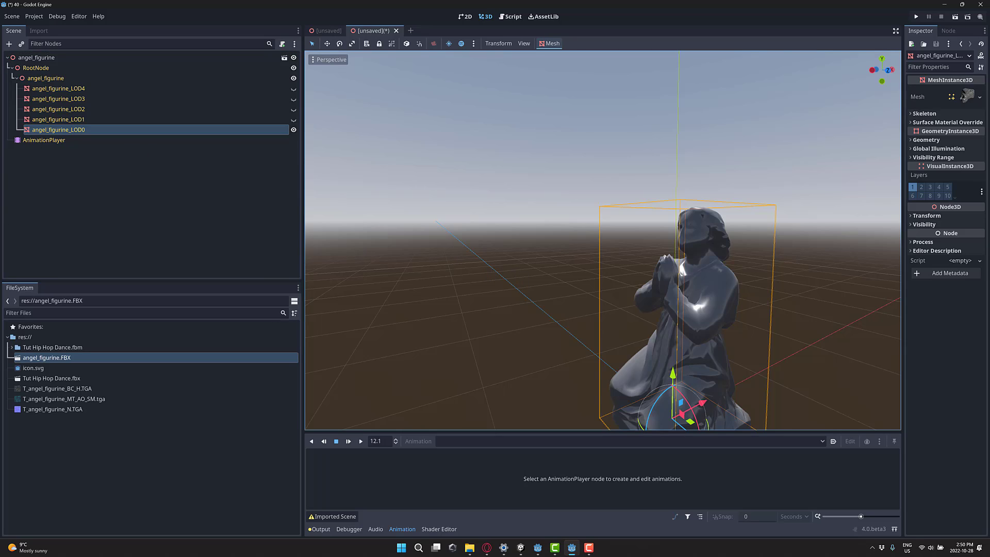
key(F10)
drag(903, 128, 762, 136)
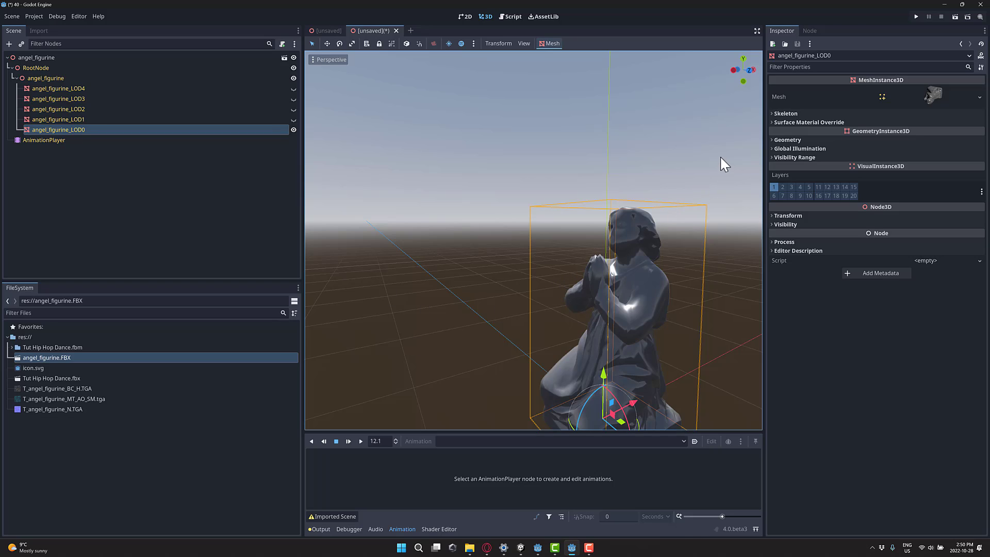
Expose LOD0's Surface Material Override, then create a StandardMaterial3D saved as AngelMat.tres
click(773, 122)
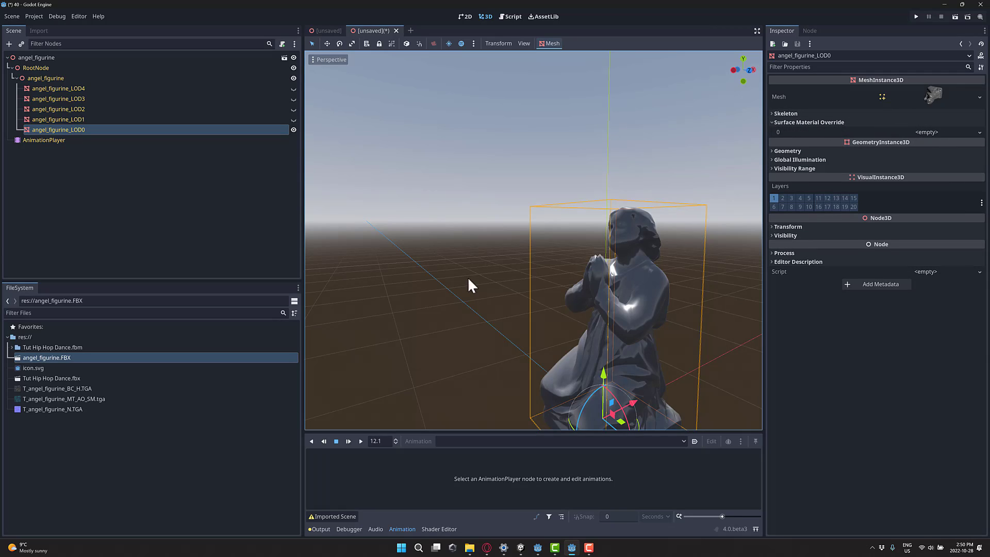
right_click(135, 463)
click(158, 502)
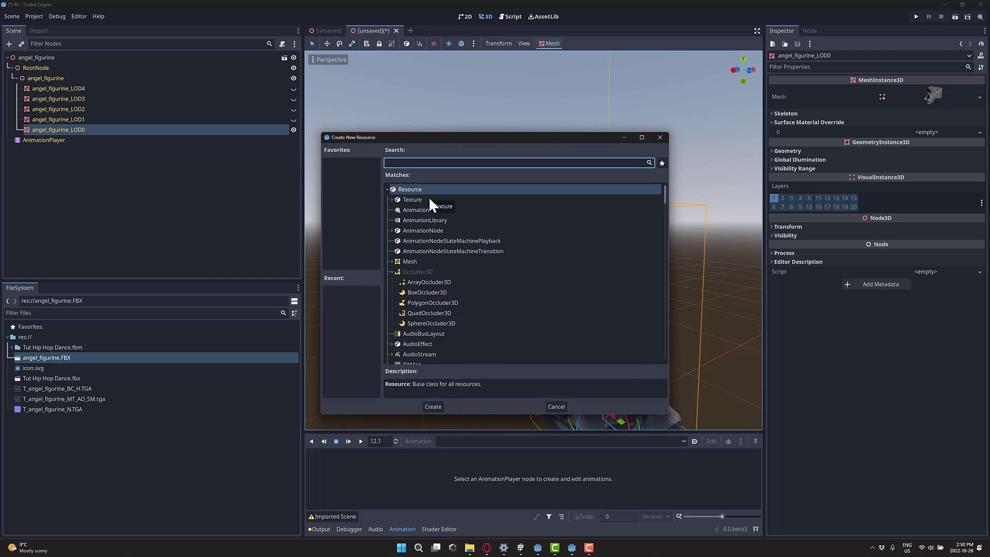
text(standard)
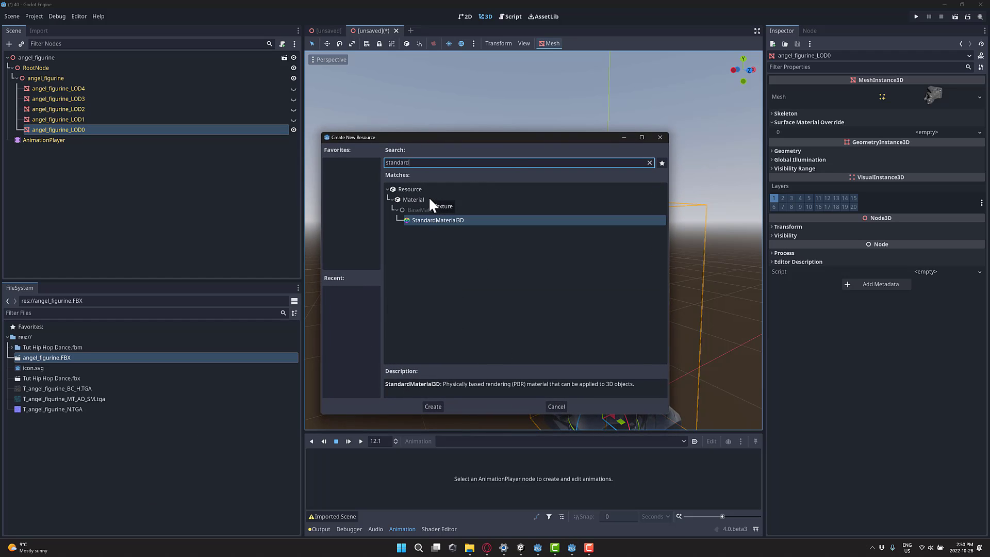
double_click(452, 219)
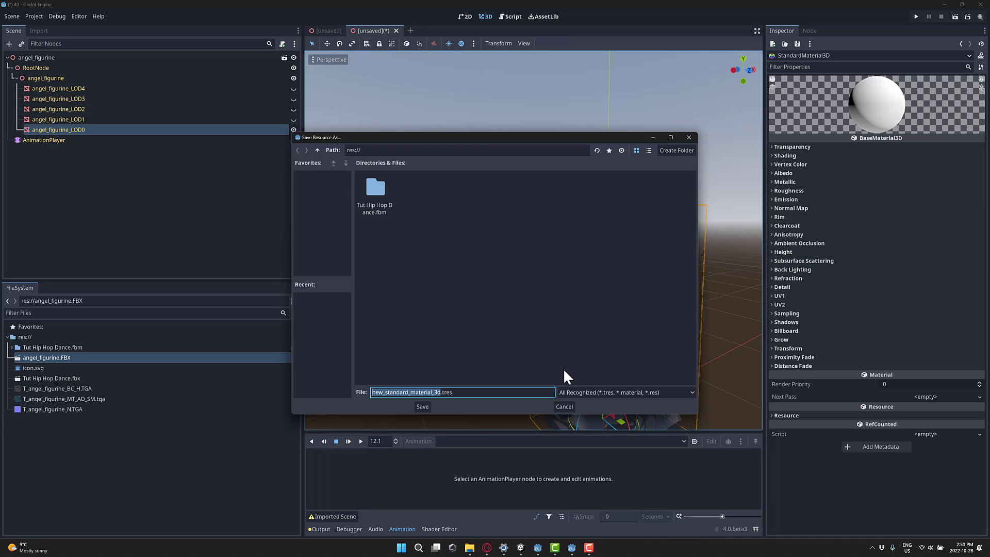
text(AngelMat)
key(Return)
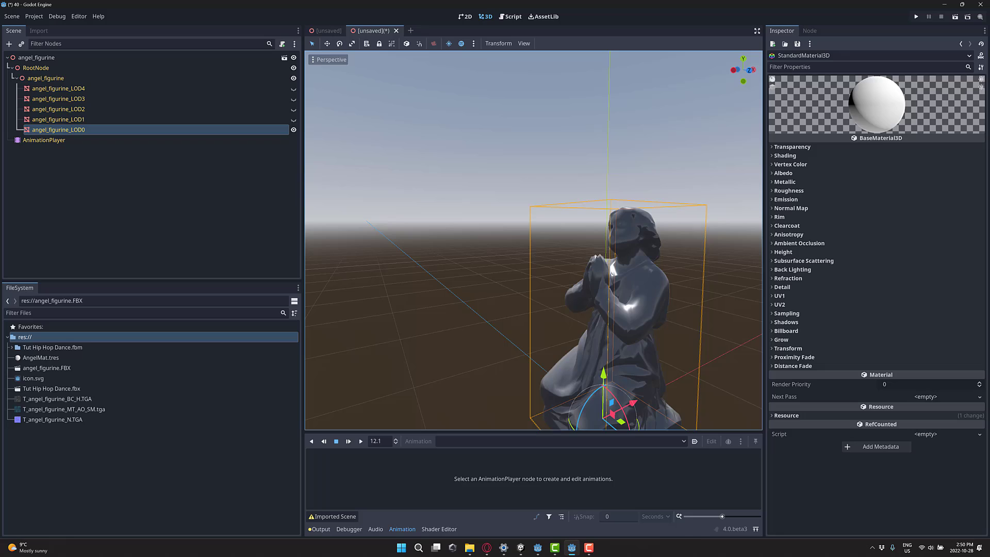
click(38, 357)
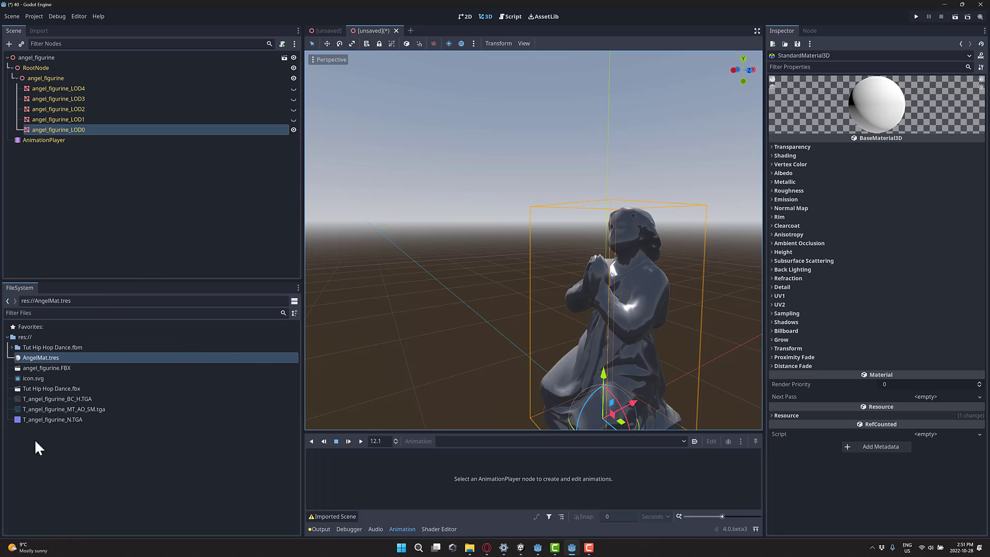
Enable AngelMat's normal map with T_angel_figurine_N.TGA and set T_angel_figurine_BC_H.TGA as albedo
click(773, 207)
click(884, 218)
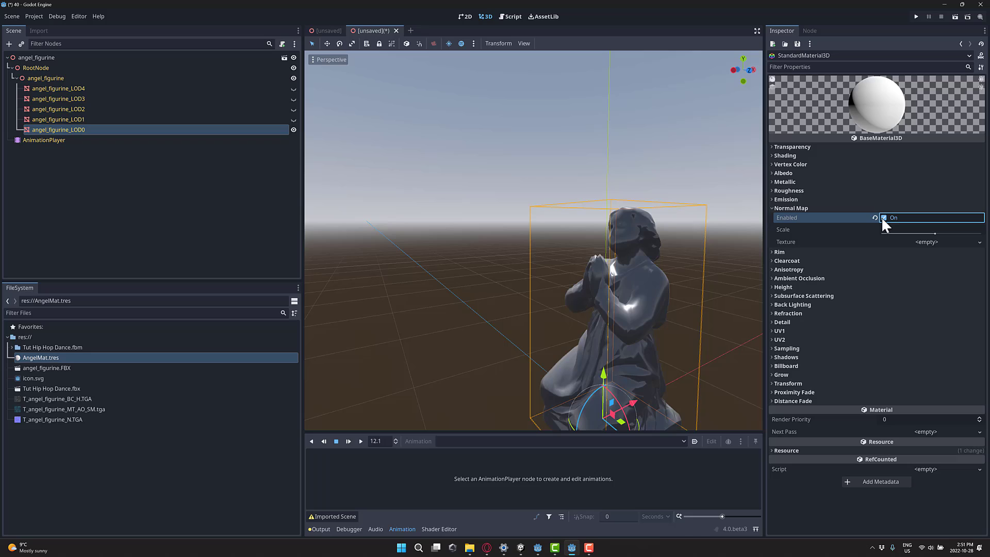
click(880, 217)
click(880, 217)
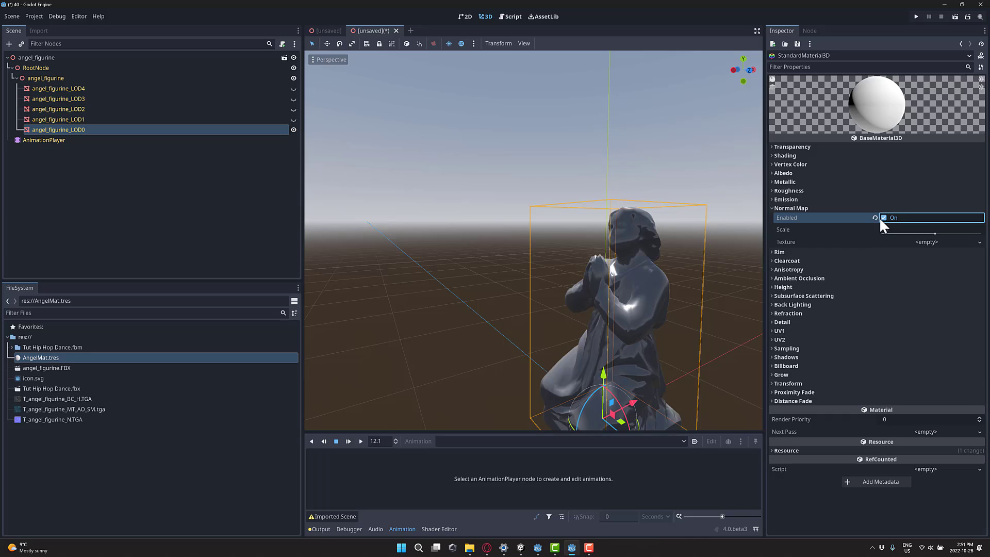
click(68, 421)
drag(762, 270, 944, 253)
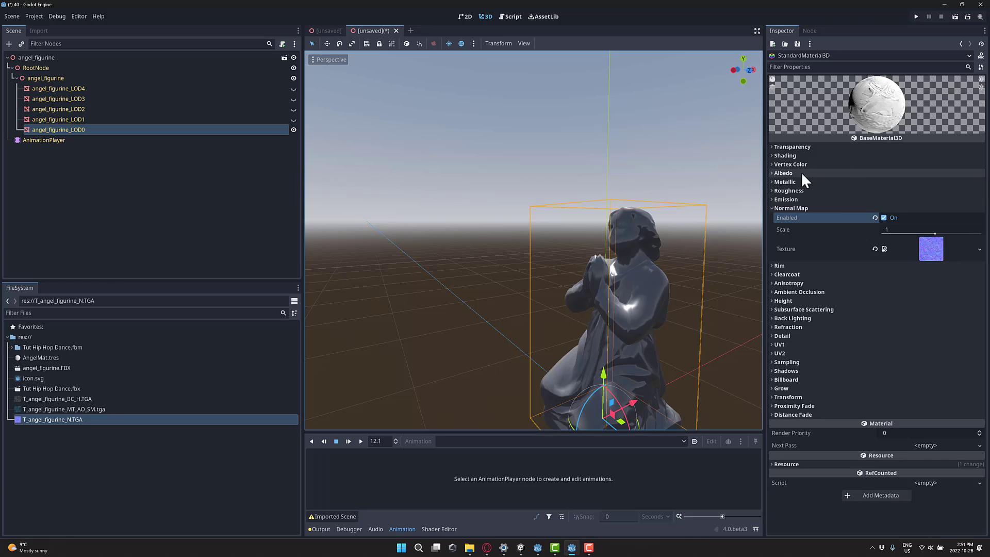
click(773, 173)
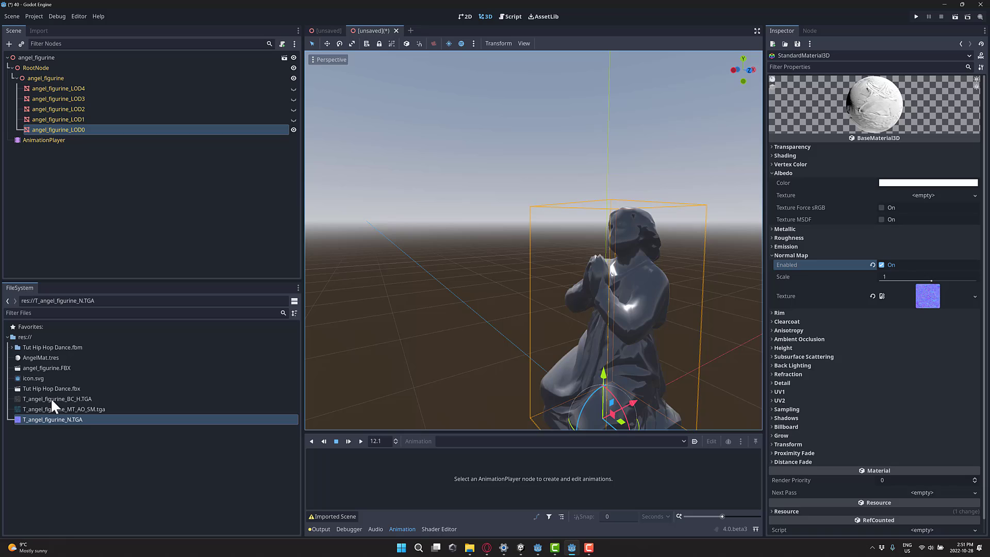
drag(50, 398, 920, 193)
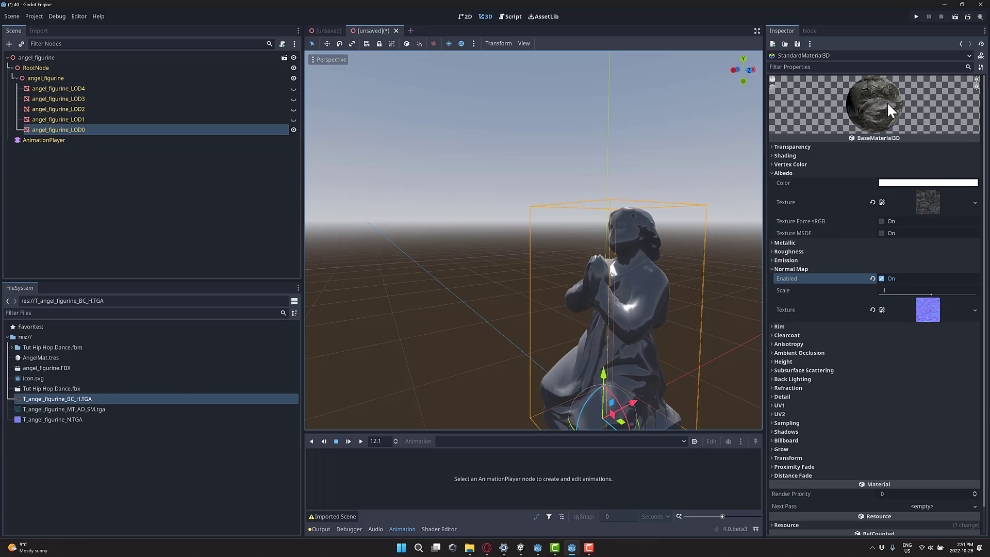
Assign T_angel_figurine_MT_AO_SM.tga as the metallic texture and enabled ambient occlusion texture
click(63, 408)
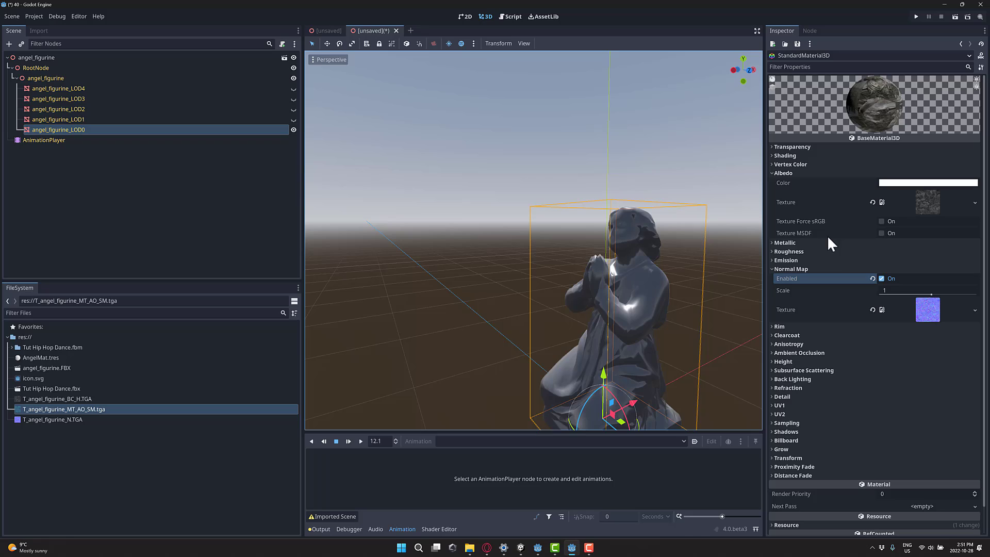
click(770, 243)
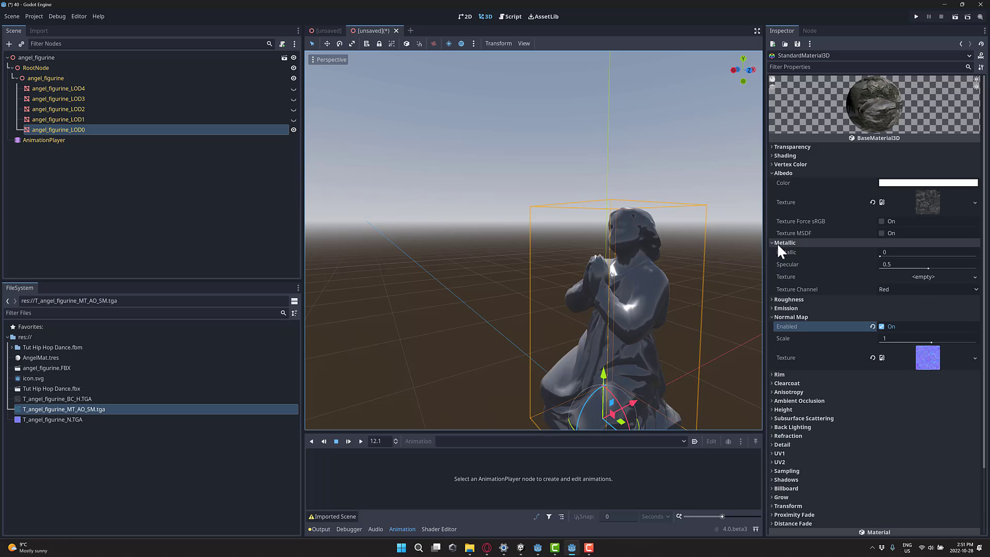
click(938, 275)
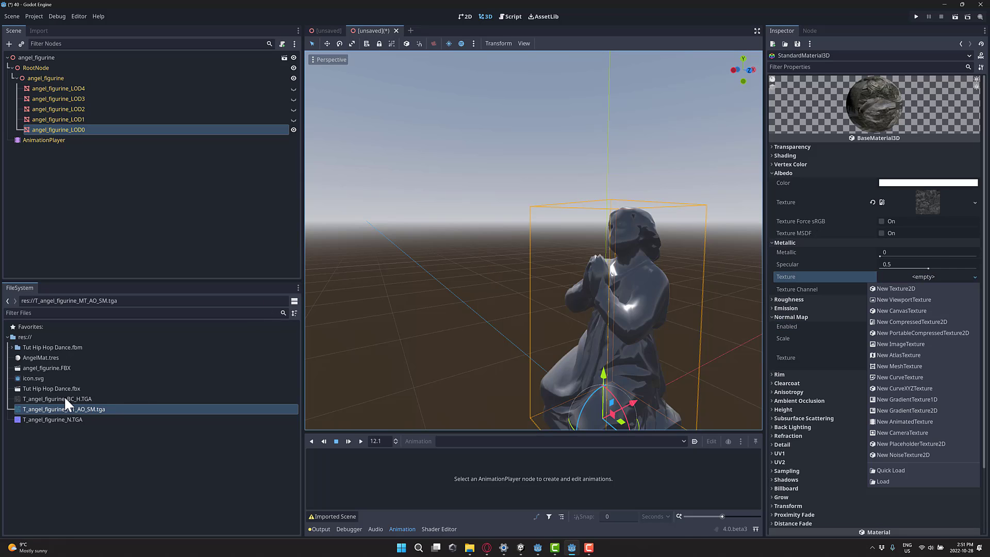
click(61, 449)
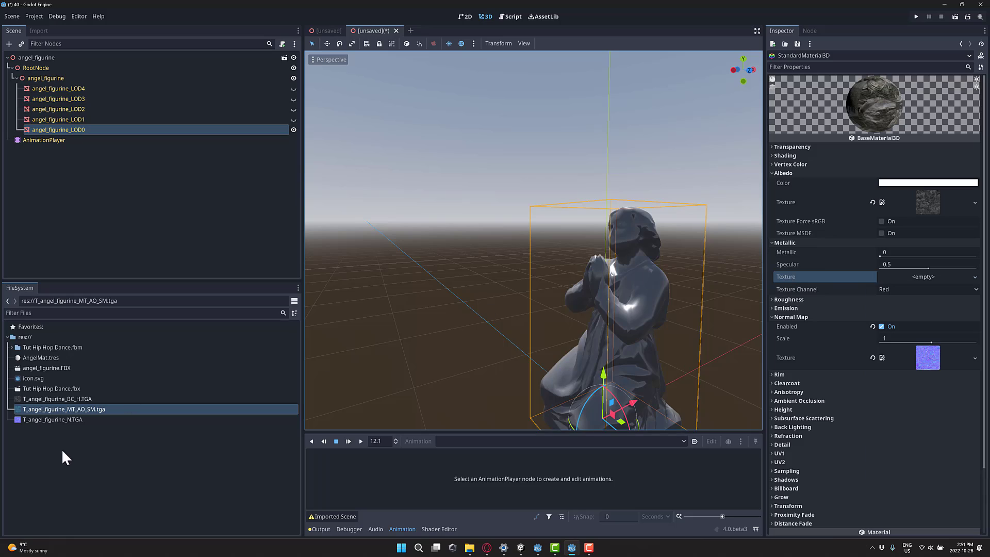
drag(62, 408, 919, 277)
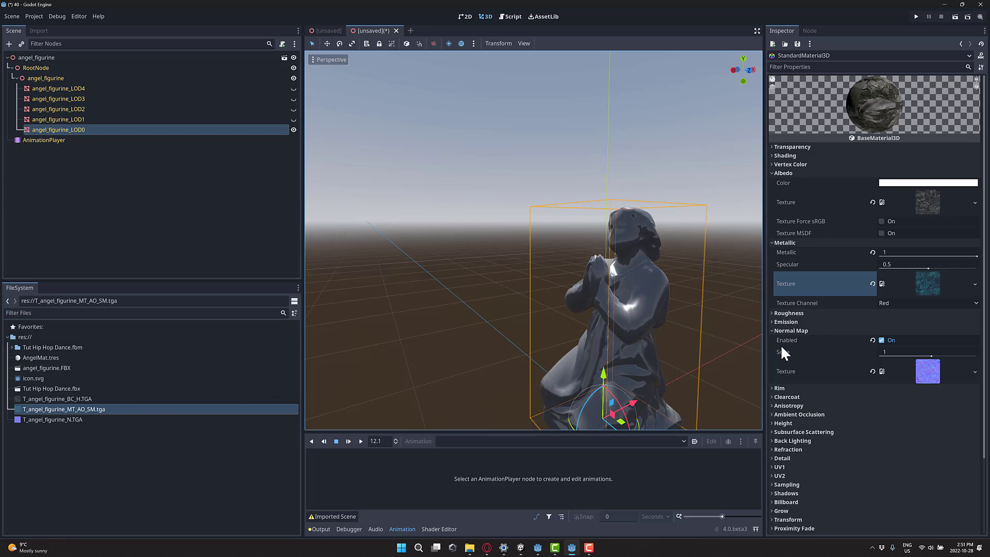
click(774, 414)
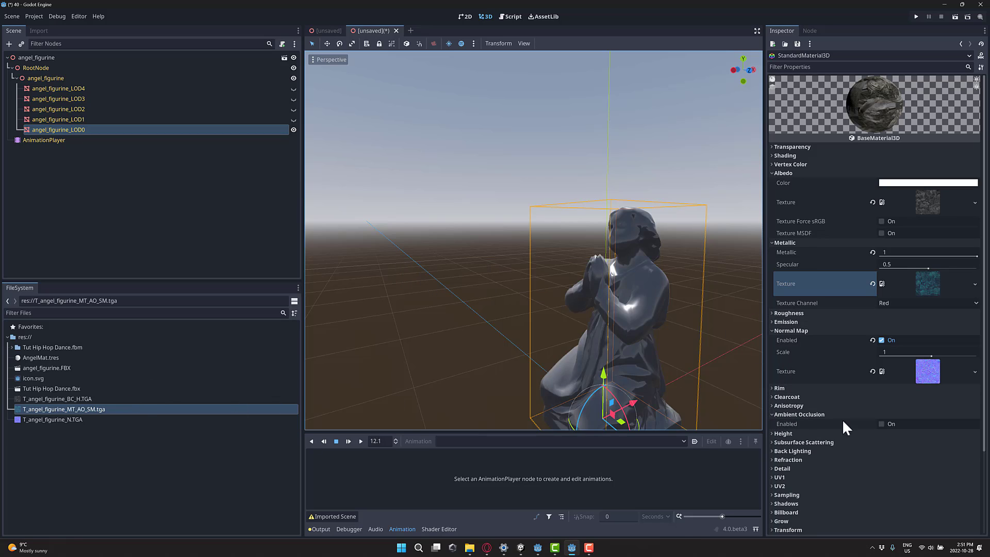
click(880, 424)
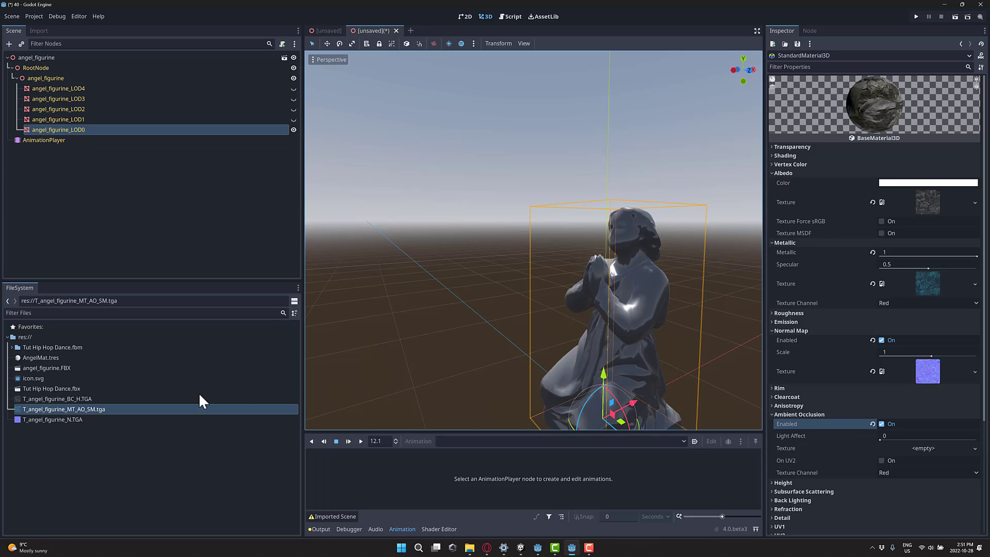
drag(60, 409, 911, 448)
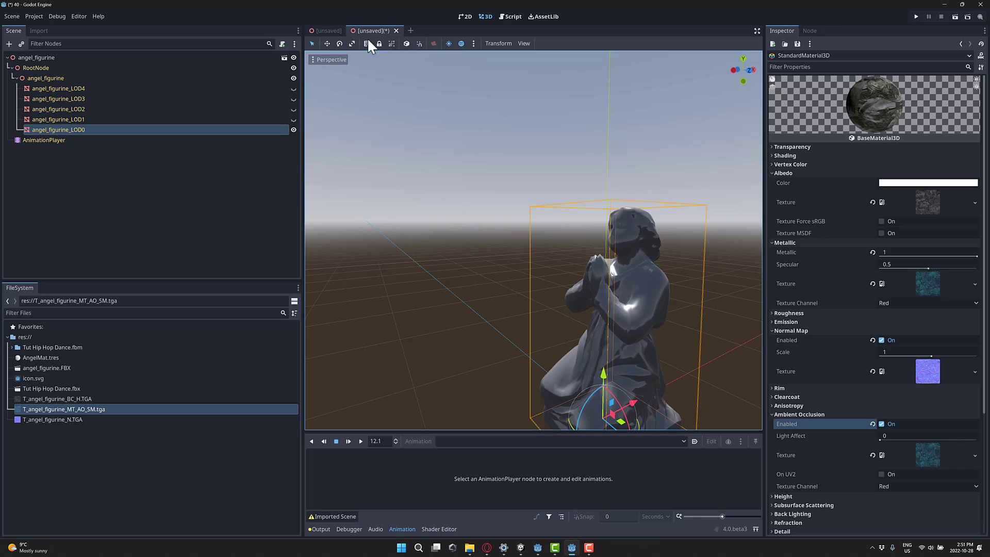
Save the scene as angel_figurine.tscn and reselect the angel_figurine_LOD0 node
key(ctrl+s)
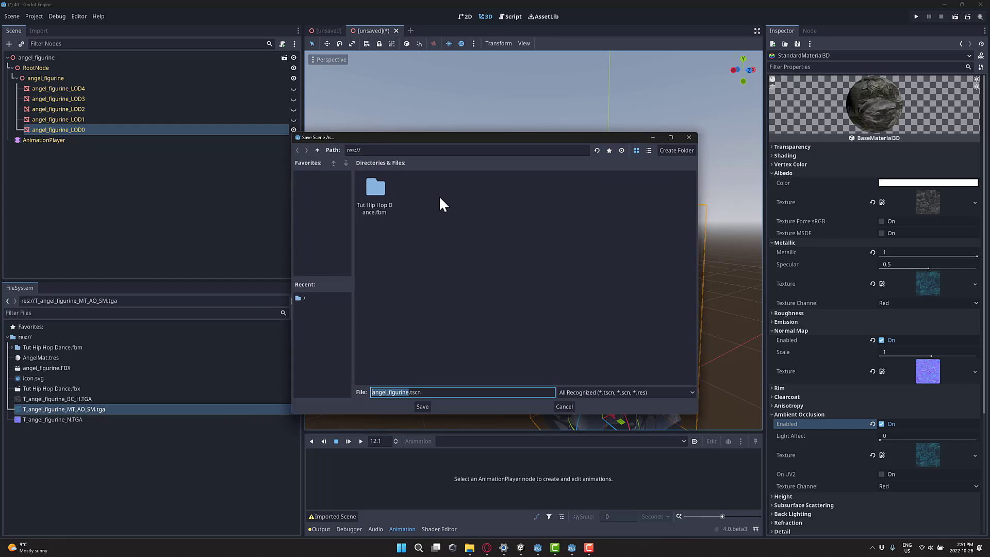
key(Return)
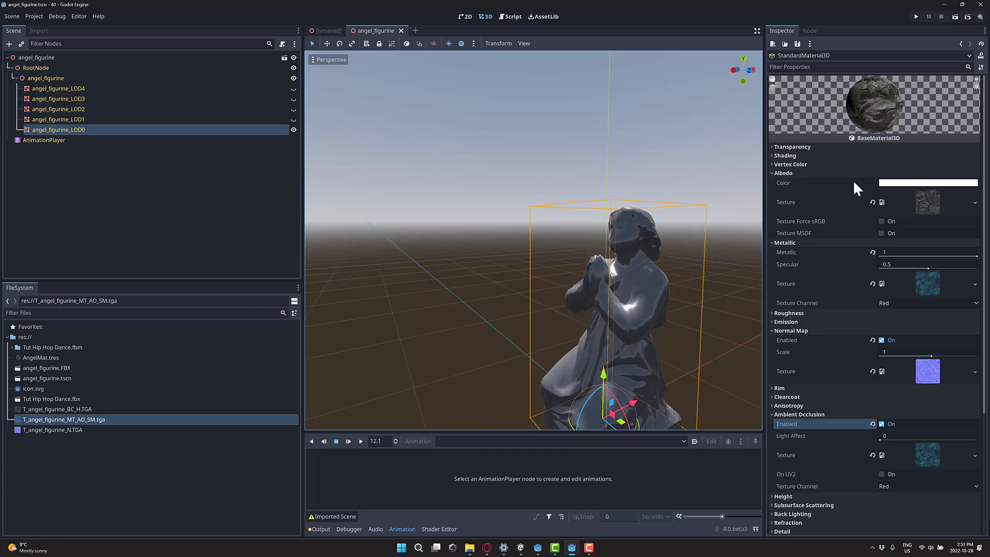
click(97, 129)
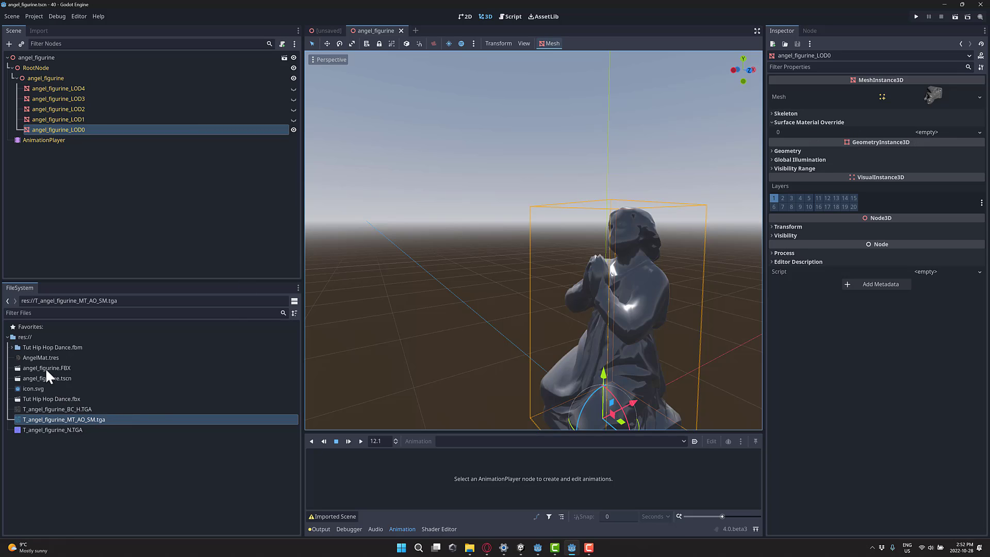
Drop AngelMat.tres into angel_figurine_LOD0's Surface Material Override slot 0, then select angel_figurine.FBX
drag(39, 357, 905, 131)
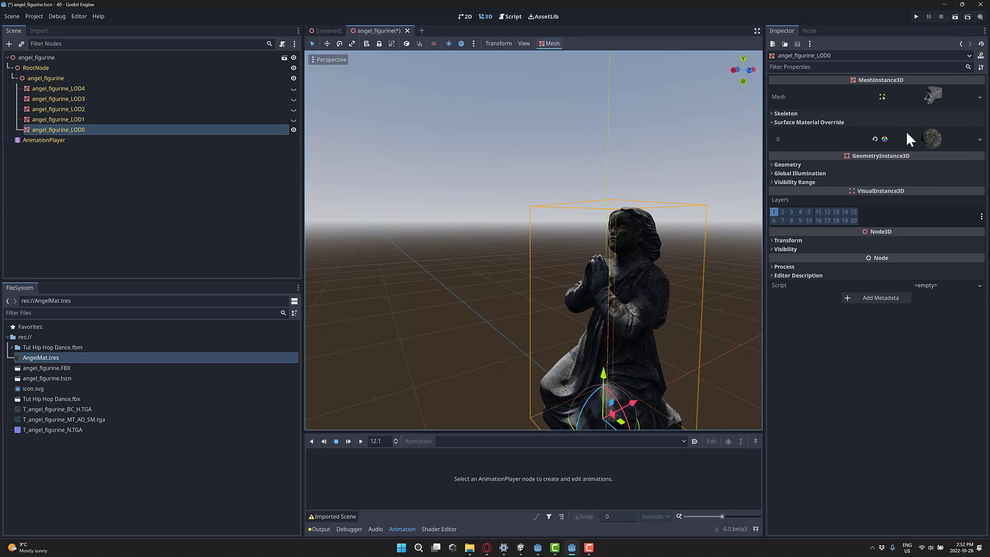
right_drag(577, 331, 578, 330)
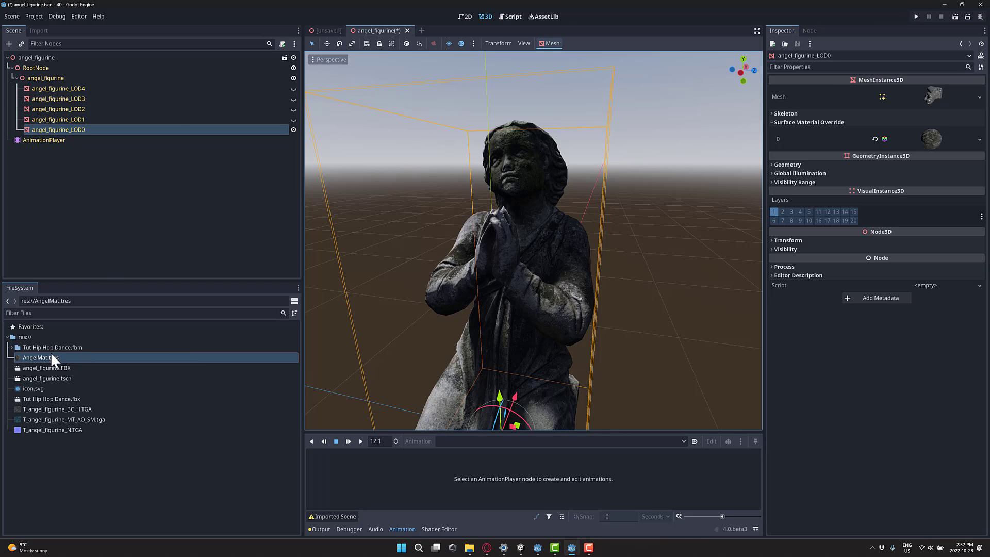
click(59, 368)
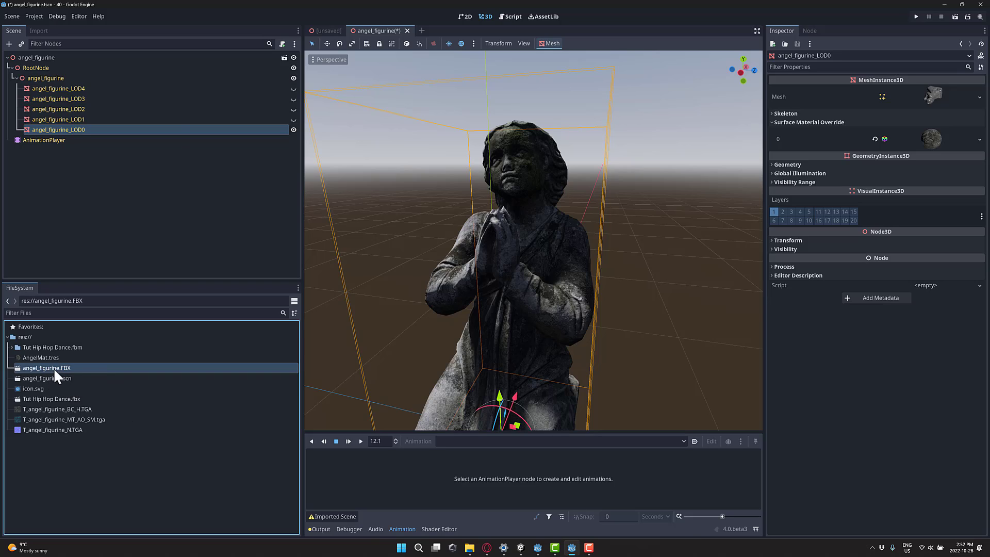
Open the FBX's Advanced Import Settings and review the LOD0 through LOD4 nodes in the scene tree
click(39, 31)
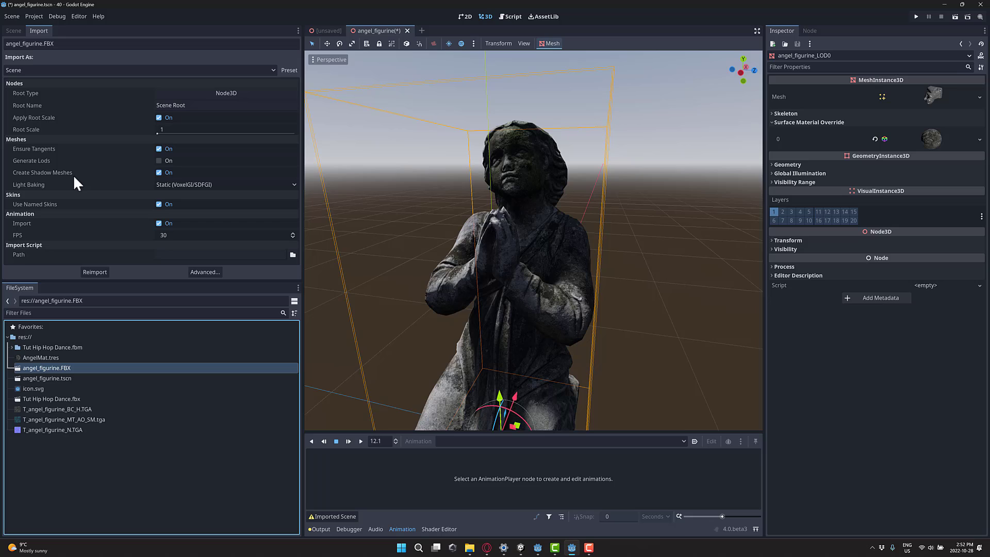
click(208, 272)
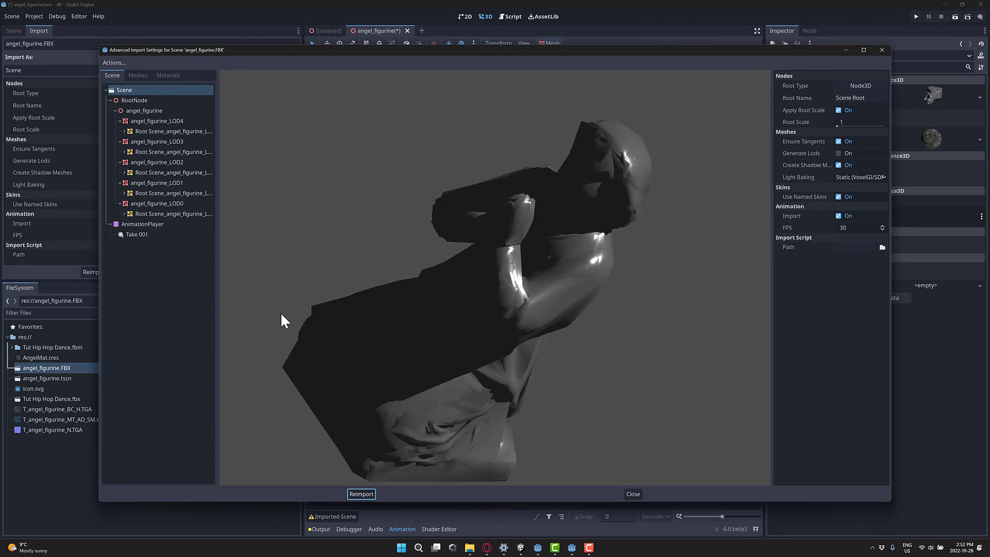
click(175, 203)
click(172, 183)
click(172, 162)
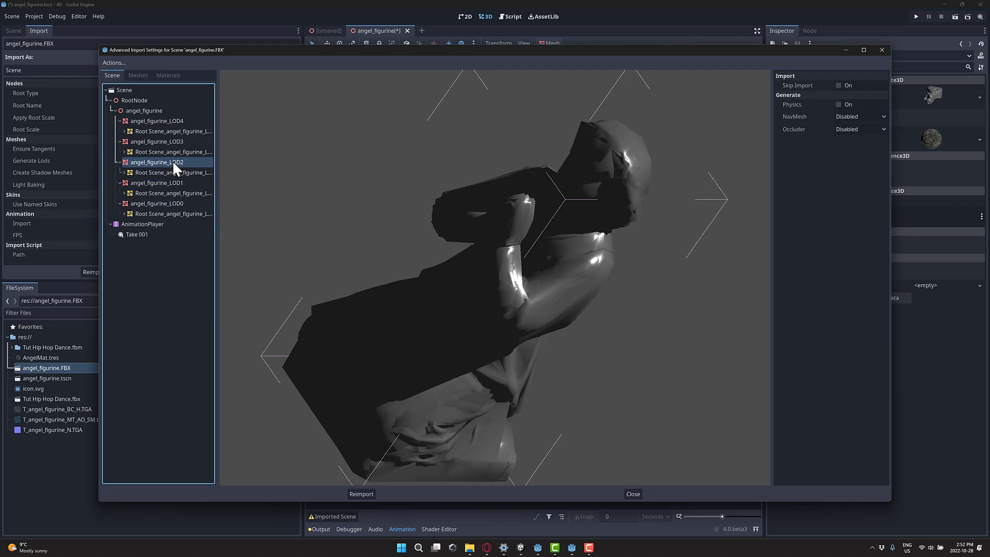
click(174, 142)
click(172, 121)
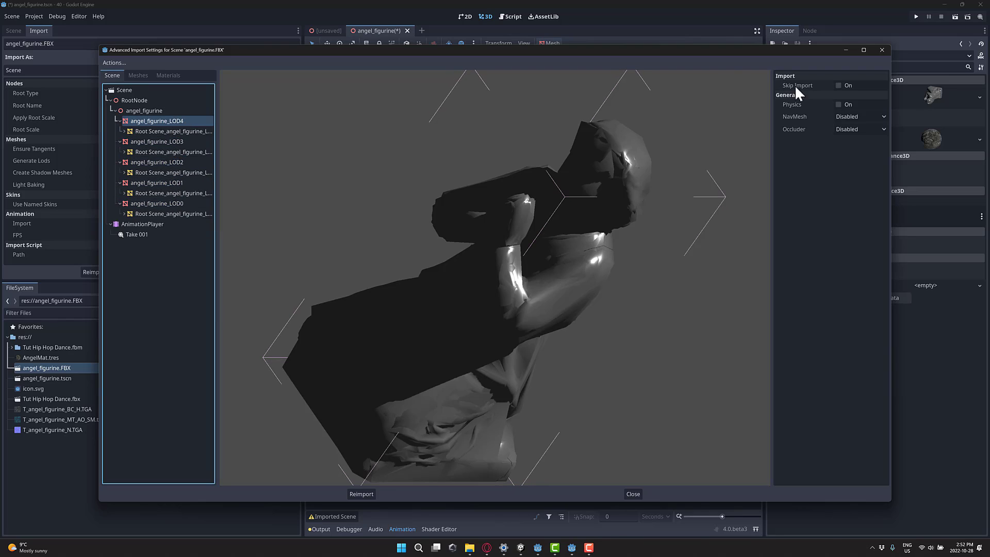
Enable Skip Import on LOD4, LOD3, LOD2 and LOD1, then reimport the FBX
click(839, 85)
click(185, 142)
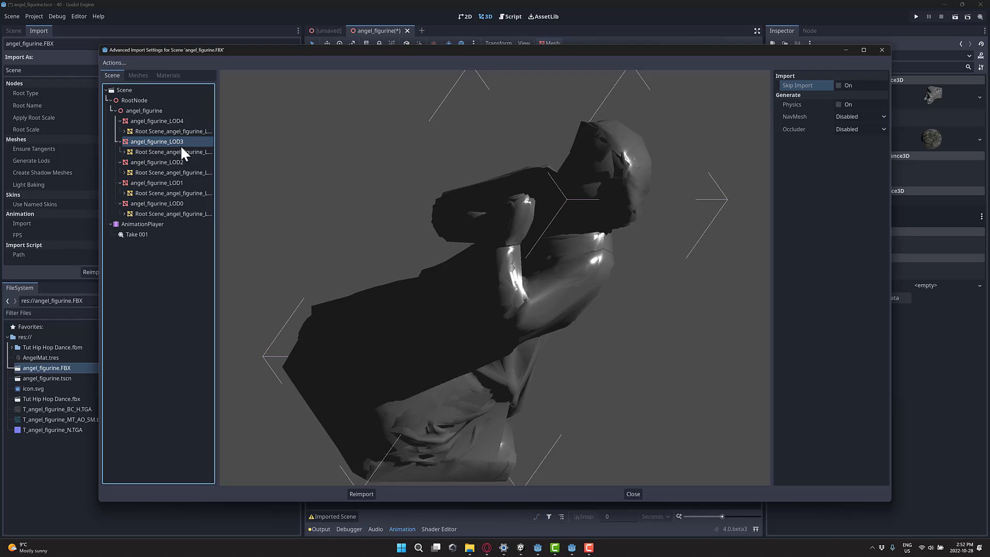
click(839, 85)
click(182, 162)
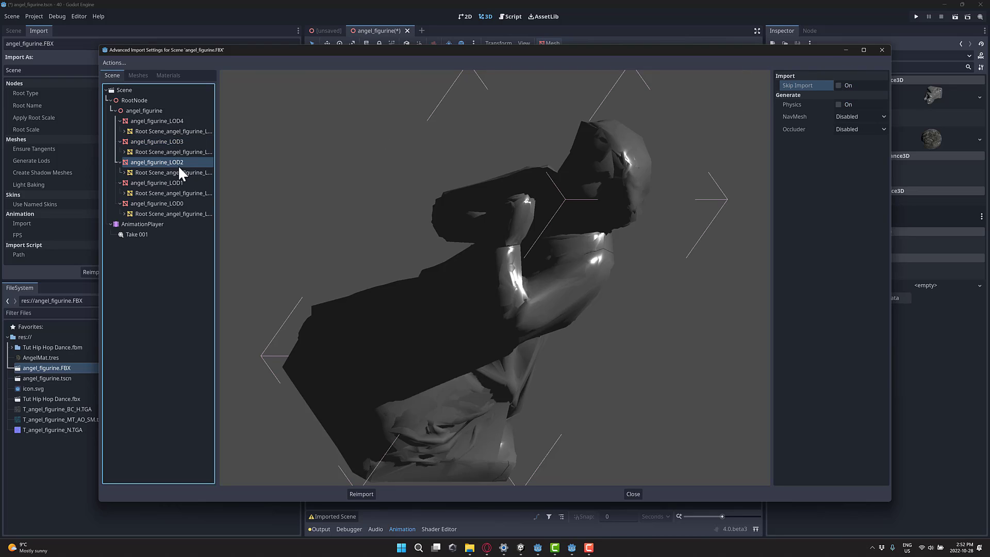
click(839, 86)
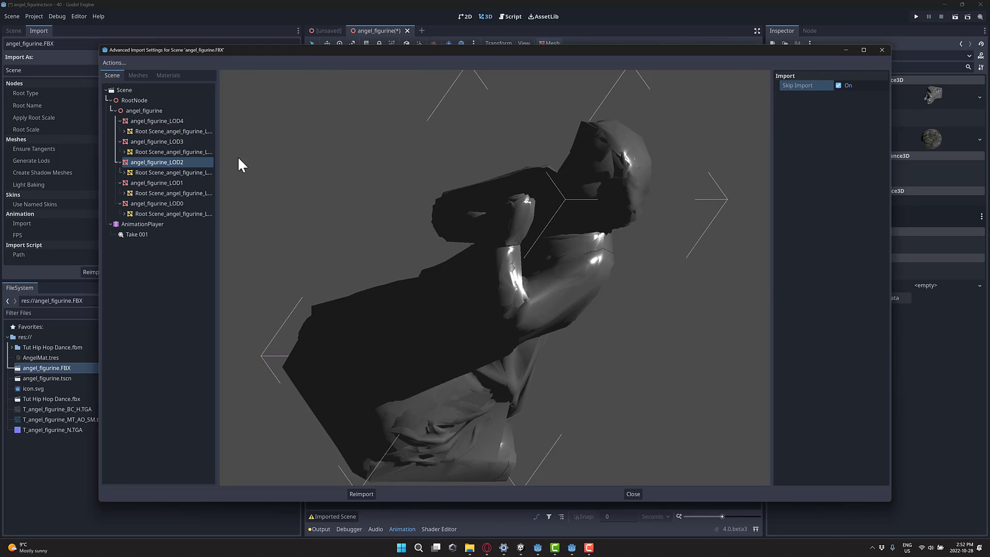
click(175, 184)
click(846, 86)
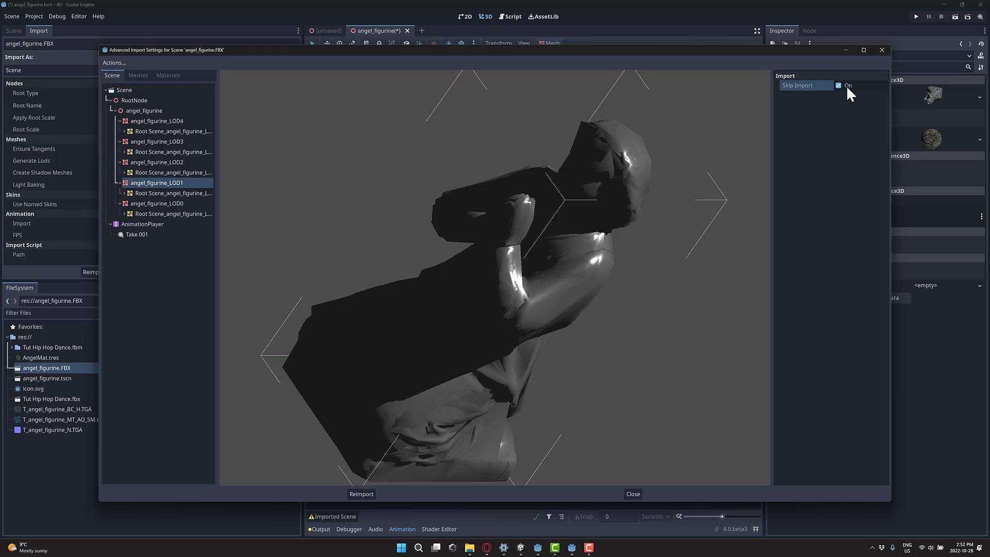
click(373, 492)
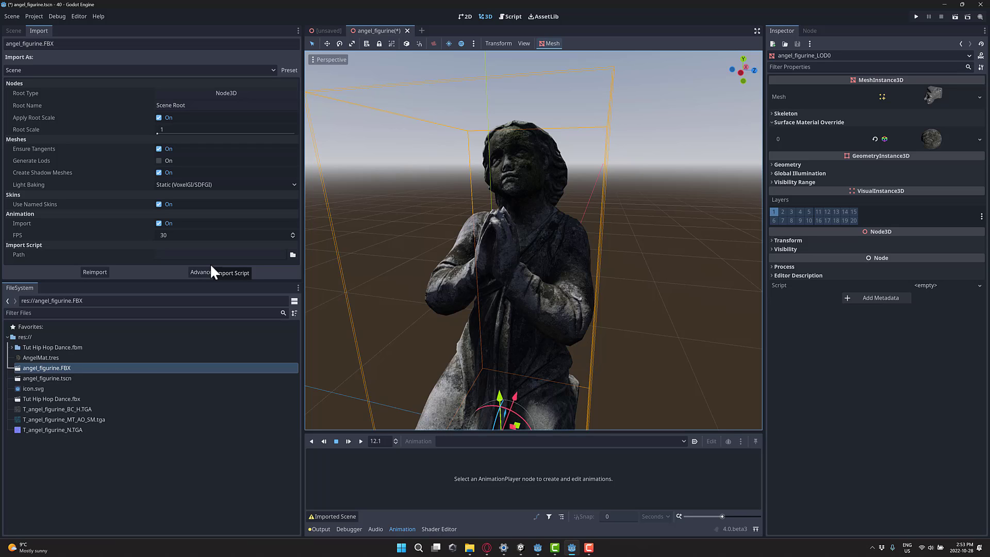
Reopen Advanced Import Settings and inspect the LOD4 mesh's options in the Meshes list
click(201, 273)
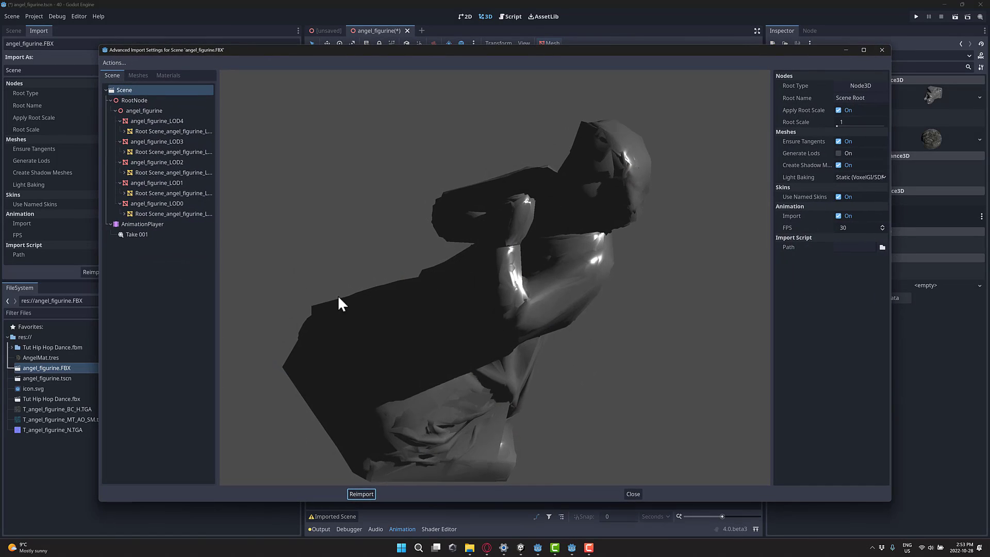
click(138, 76)
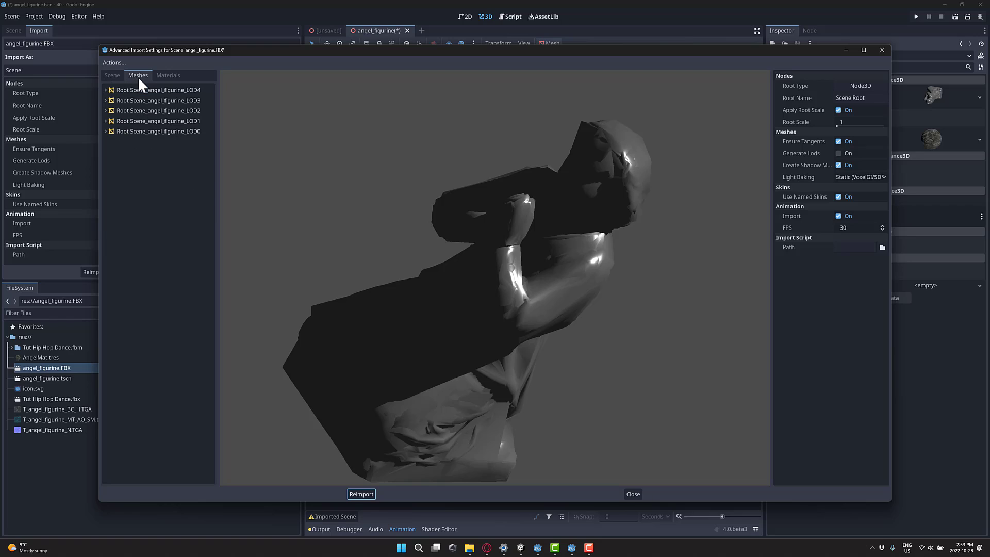
click(110, 91)
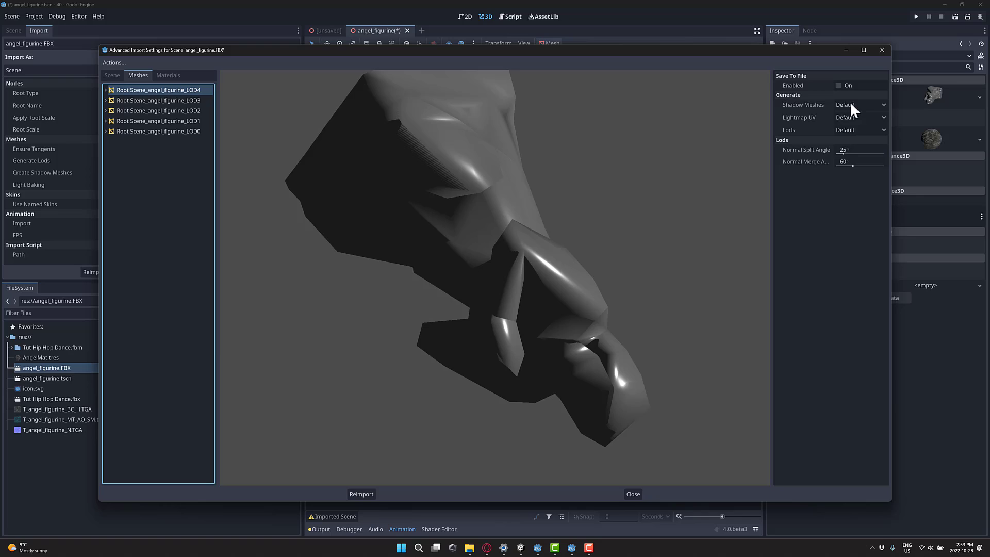
Set M_angel_figurine to use external material AngelMat.tres and reimport the FBX
click(169, 75)
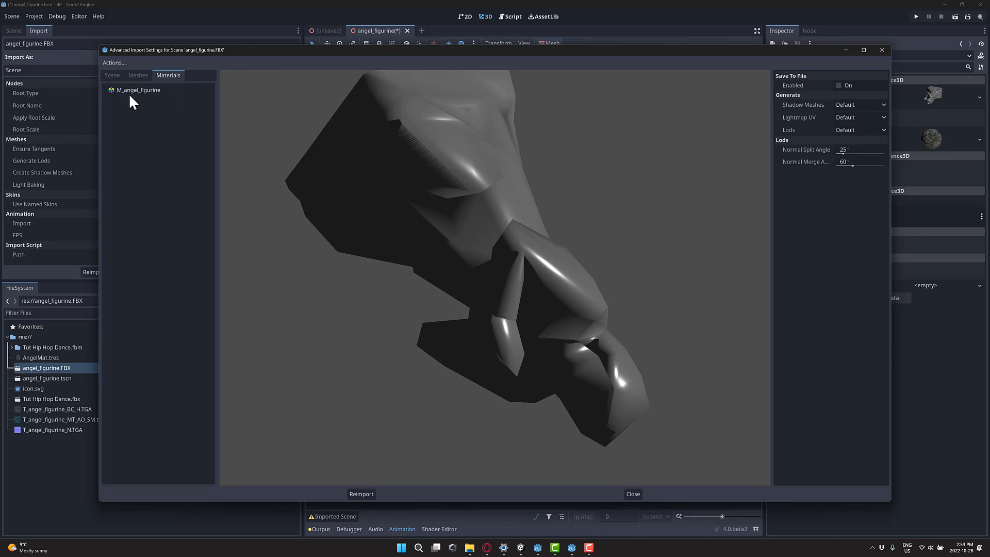
click(138, 90)
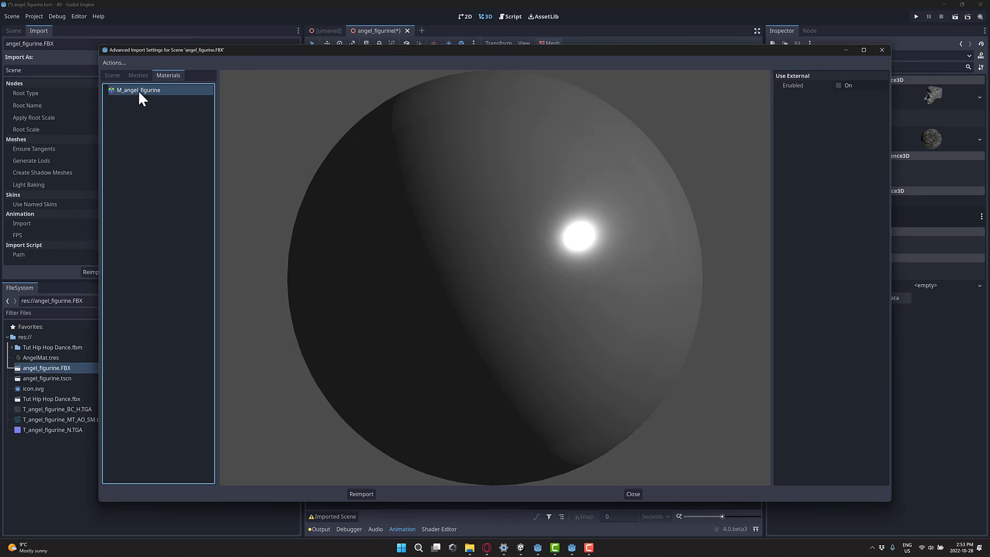
click(838, 86)
click(882, 97)
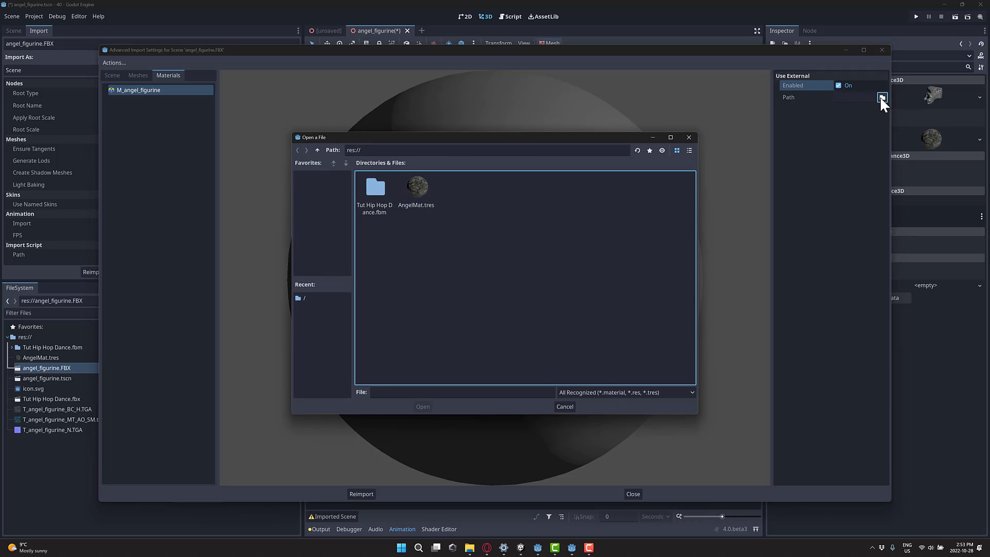
double_click(417, 190)
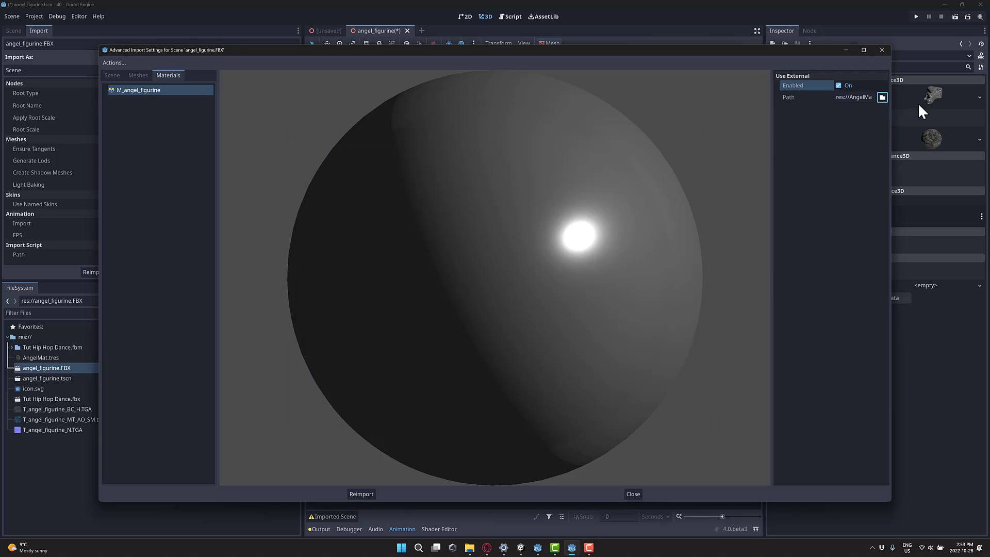
click(361, 493)
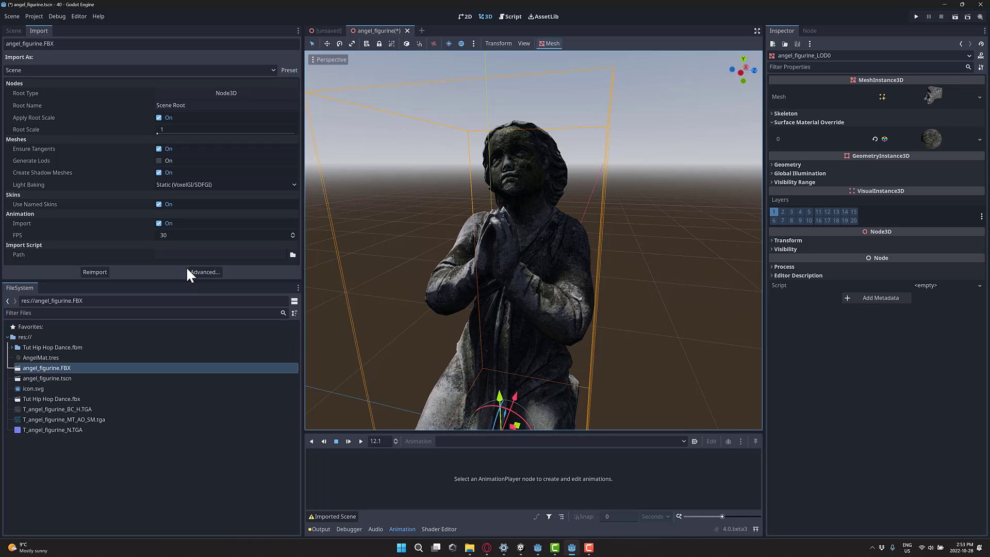
middle_drag(483, 308, 493, 311)
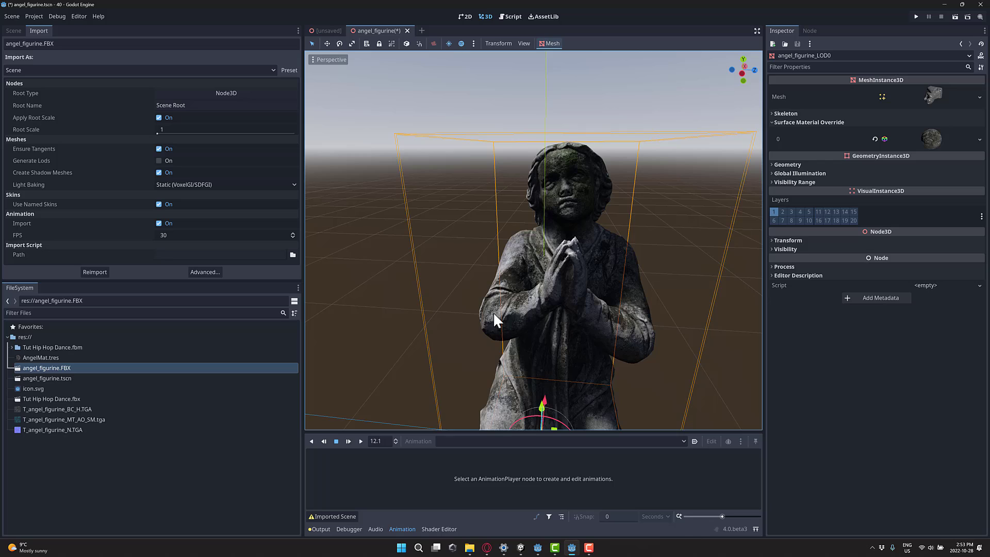
scroll(493, 311, down, 4)
scroll(493, 312, up, 4)
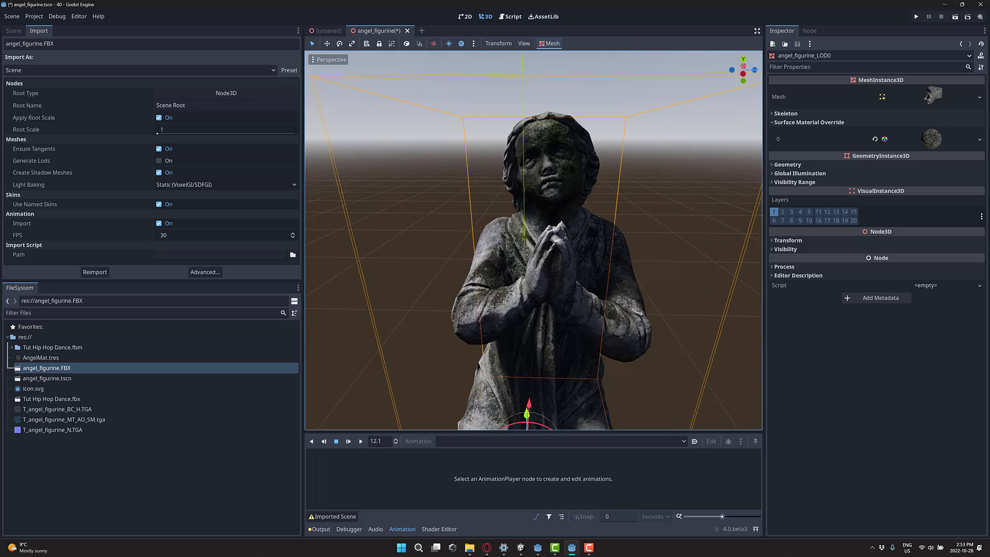
mouse_move(493, 311)
middle_down()
mouse_move(464, 299)
mouse_move(495, 302)
middle_up()
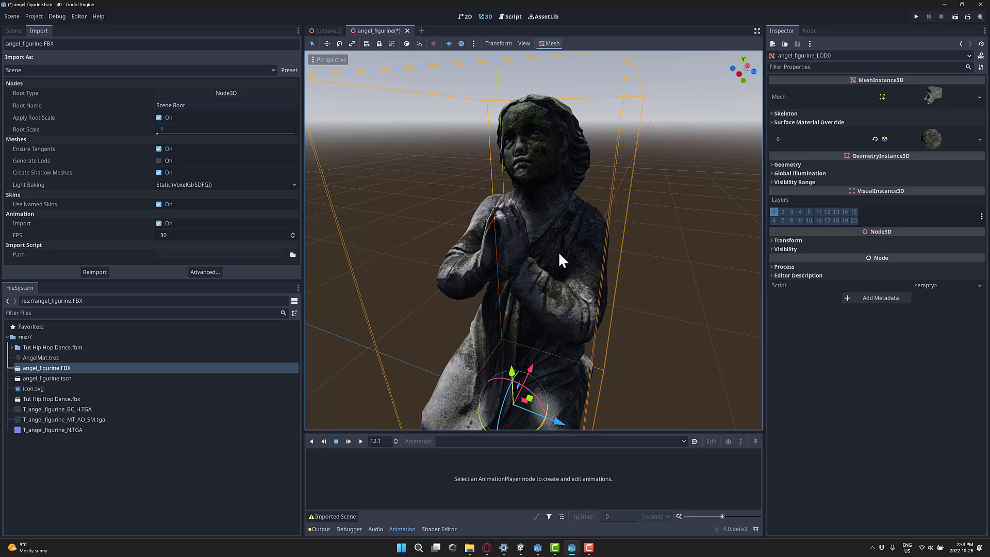
key(alt+Tab)
key(alt+Tab)
key(alt+Tab)
key(alt+Tab)
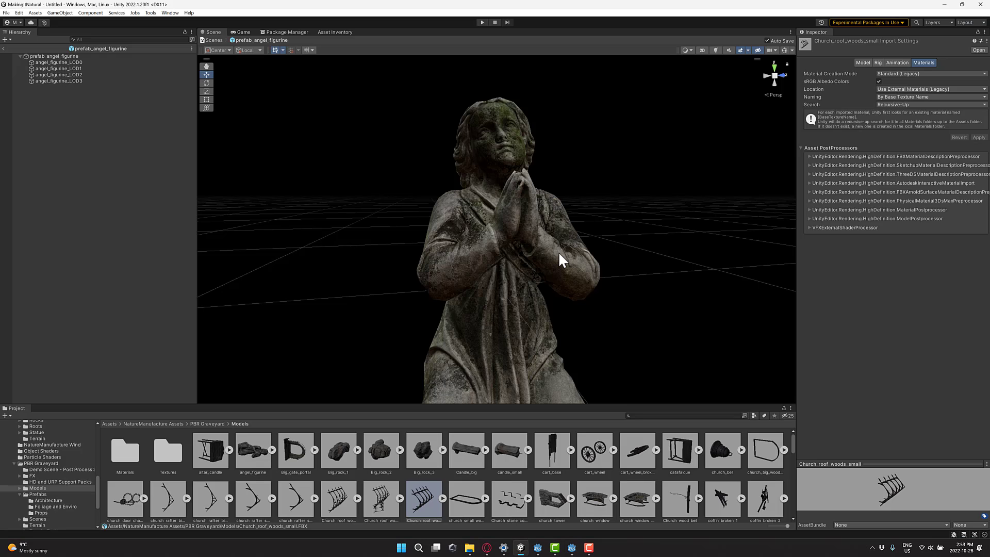
right_drag(610, 294, 530, 279)
key(alt+Tab)
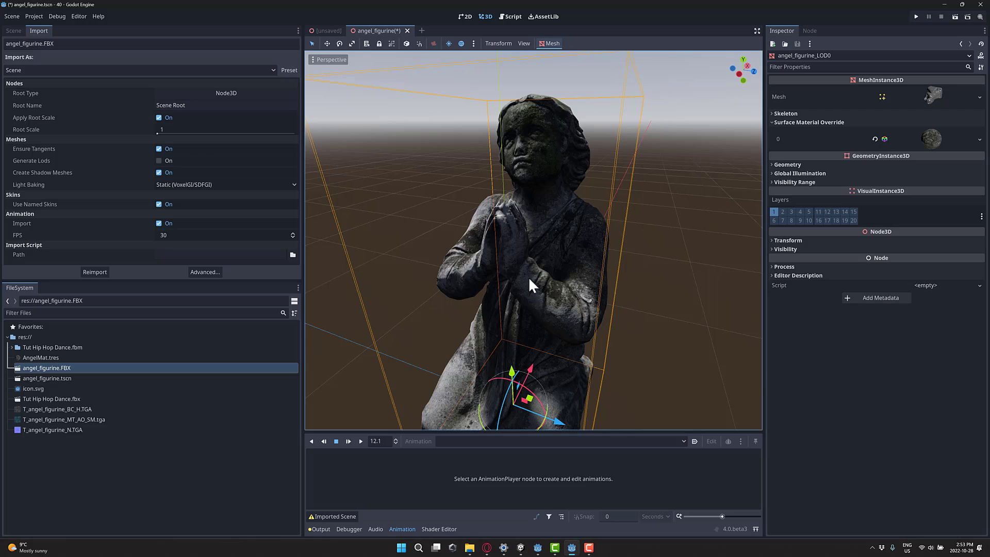
scroll(527, 277, down, 6)
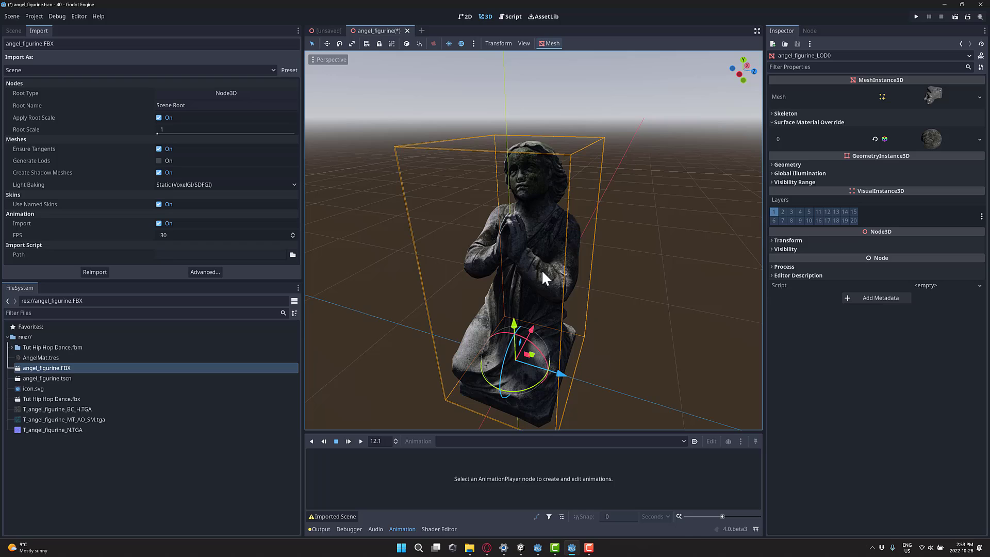
Glance at the unsaved dance scene tab, then return to the angel_figurine scene
click(328, 31)
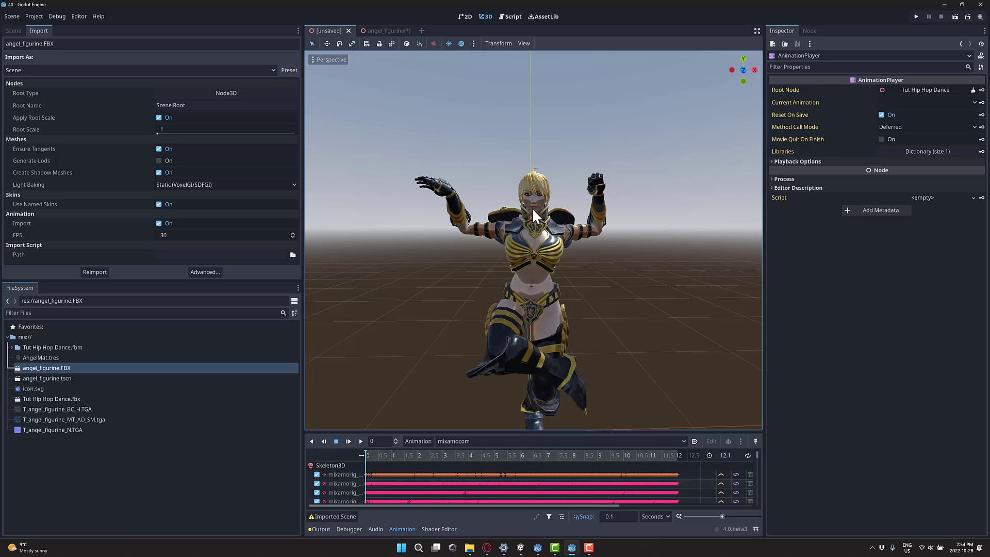
click(392, 33)
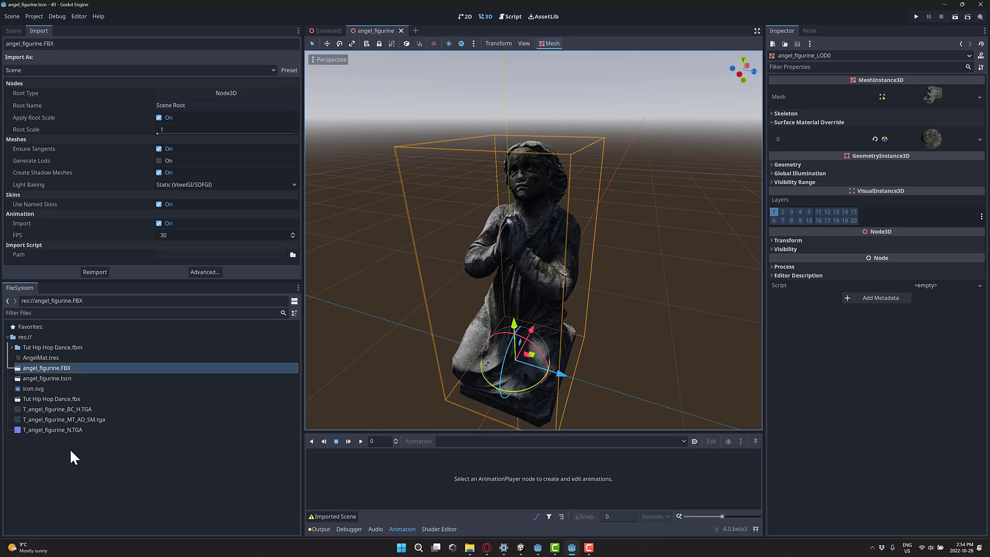
Switch to the browser, scroll the Nature Manufacture bundle page, then move to the Mixamo tab
key(alt+Tab)
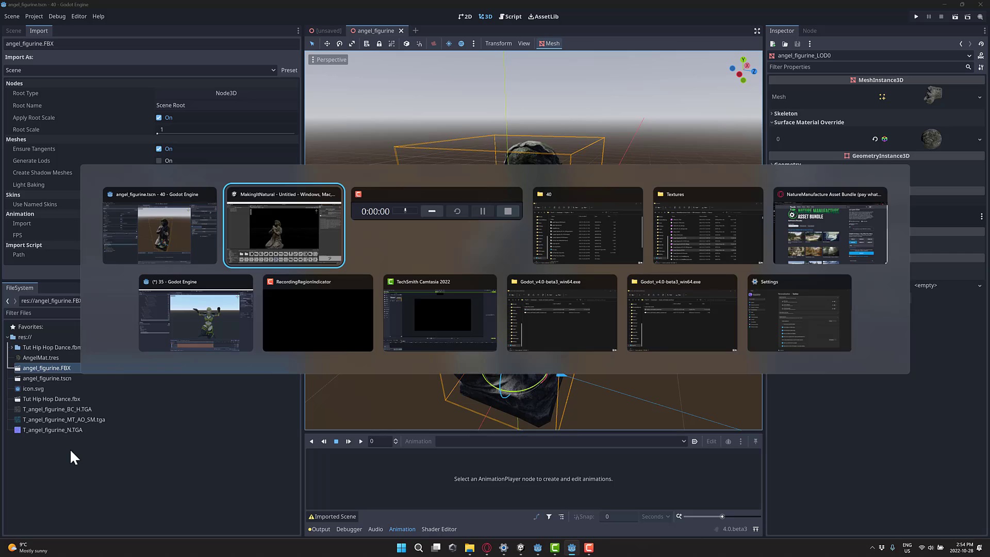
key(Tab)
key(Tab)
key(Tab)
key(Tab)
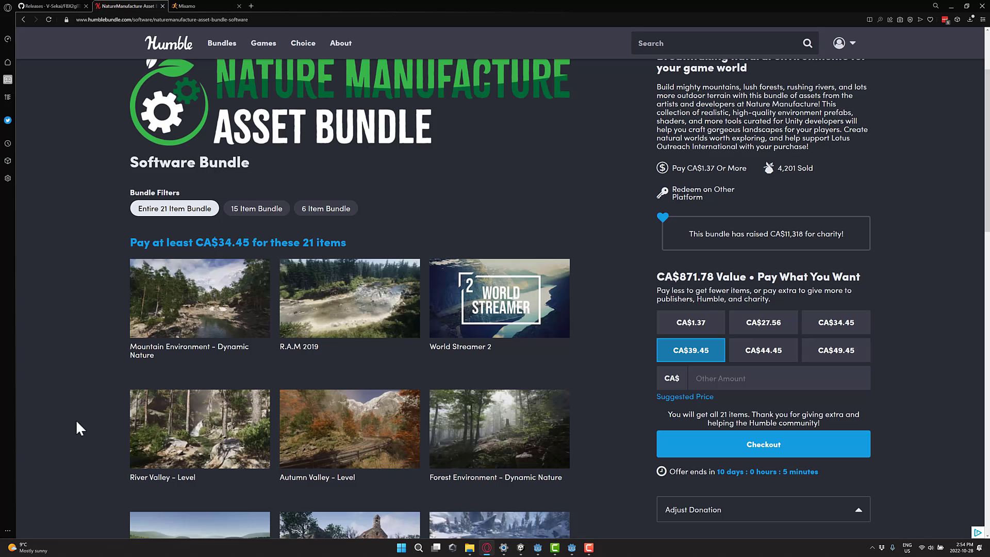
scroll(516, 320, up, 2)
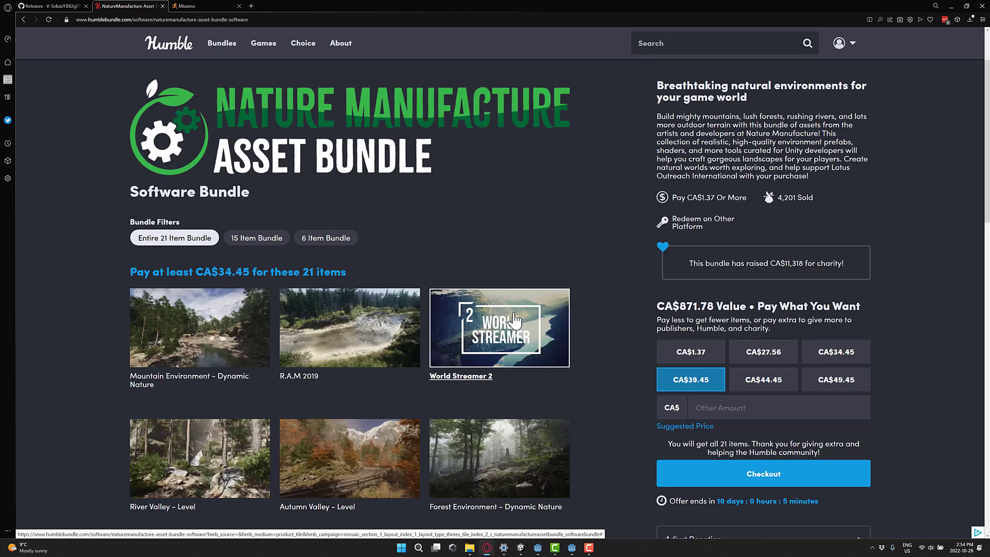
scroll(513, 317, down, 7)
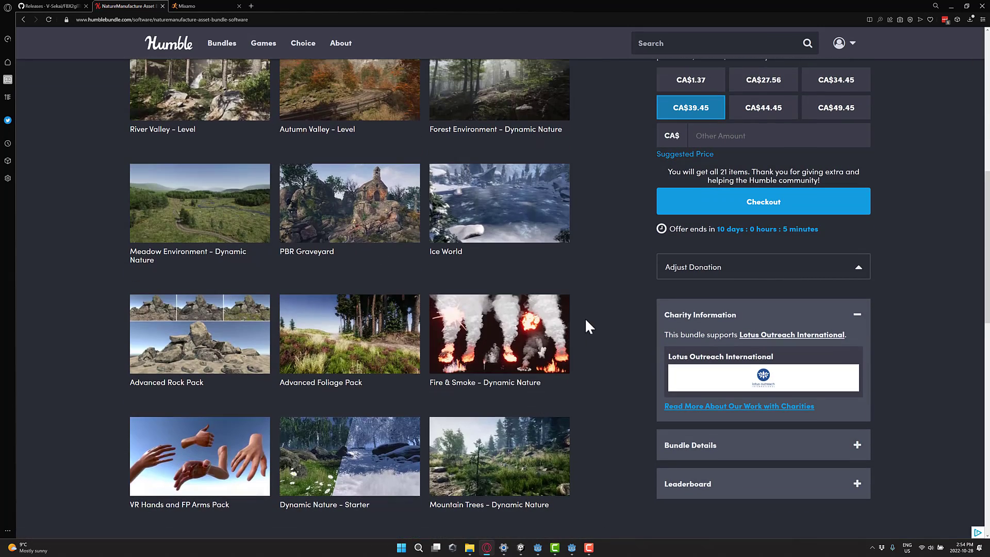
key(ctrl+Tab)
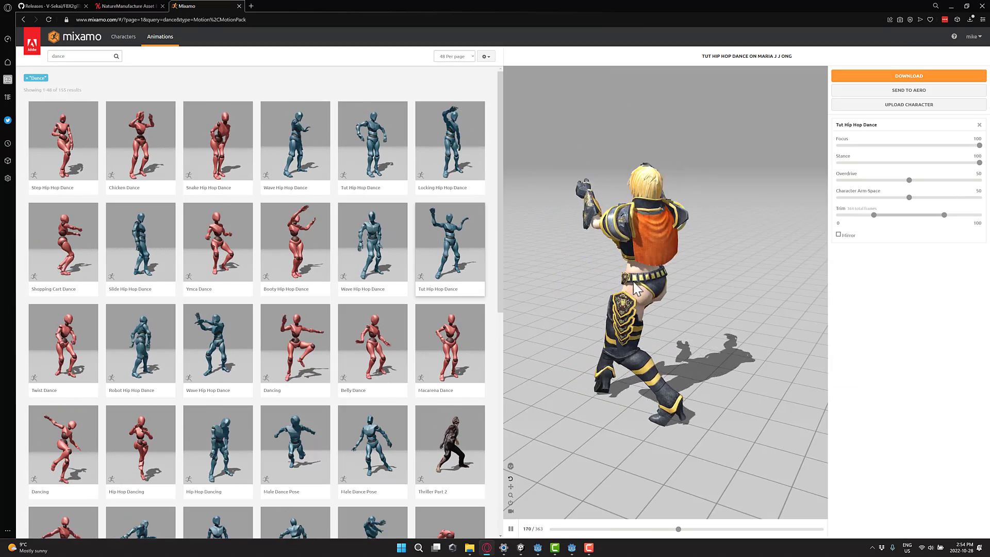
Switch to the FBX2glTF Releases tab and scroll to the top showing v0.12.9-p2
key(ctrl+Tab)
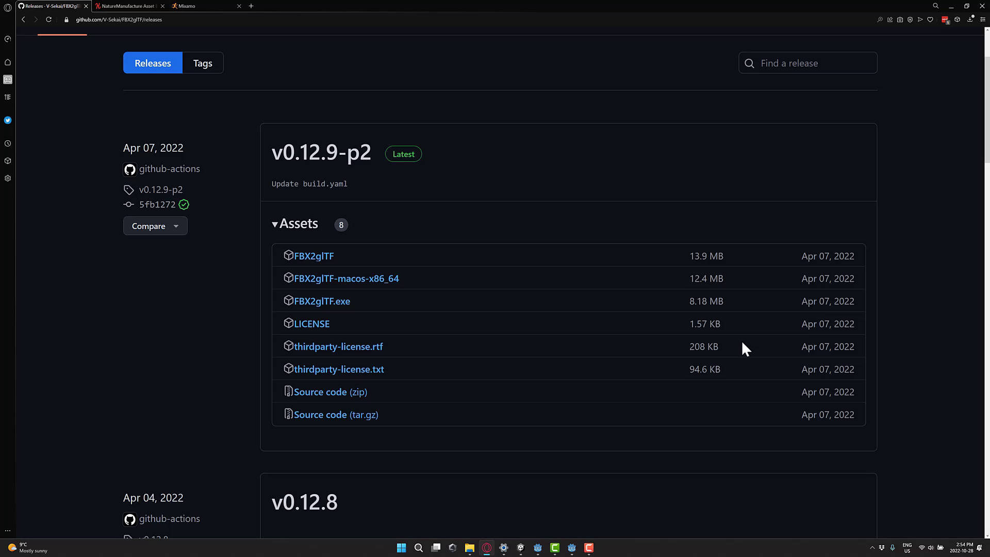
scroll(643, 254, up, 3)
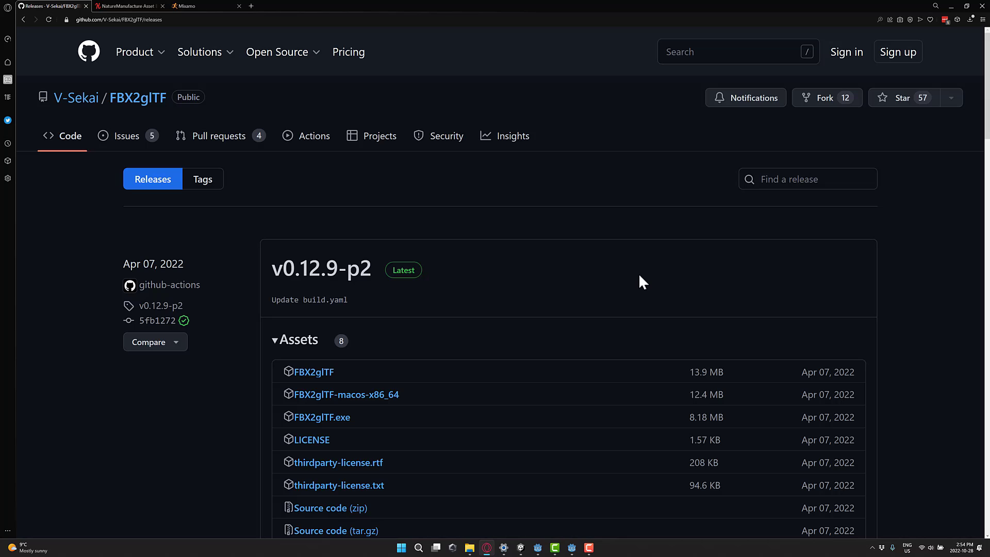
Back in Godot, check the FBX2glTF path under Editor Settings > FileSystem > Import, then close settings
key(alt+Tab)
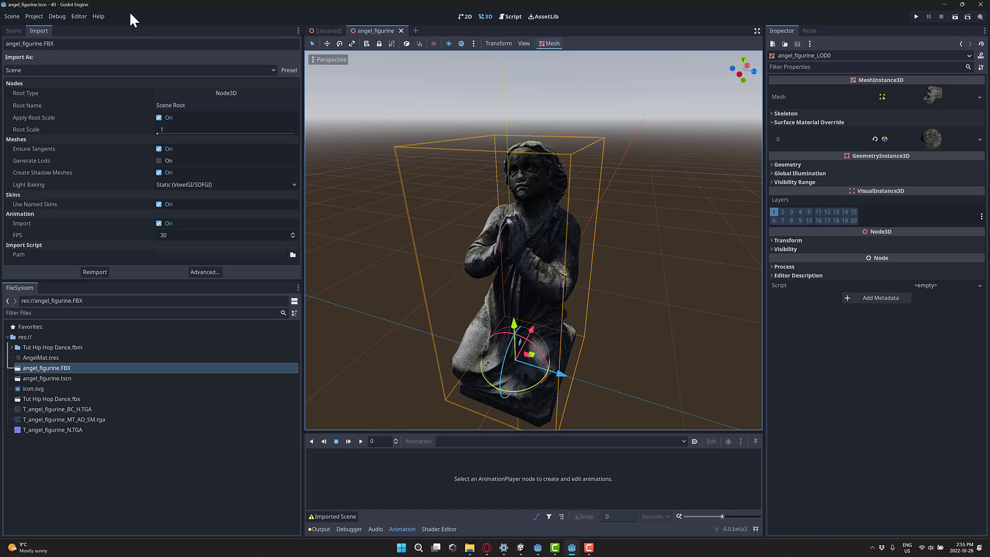
click(78, 16)
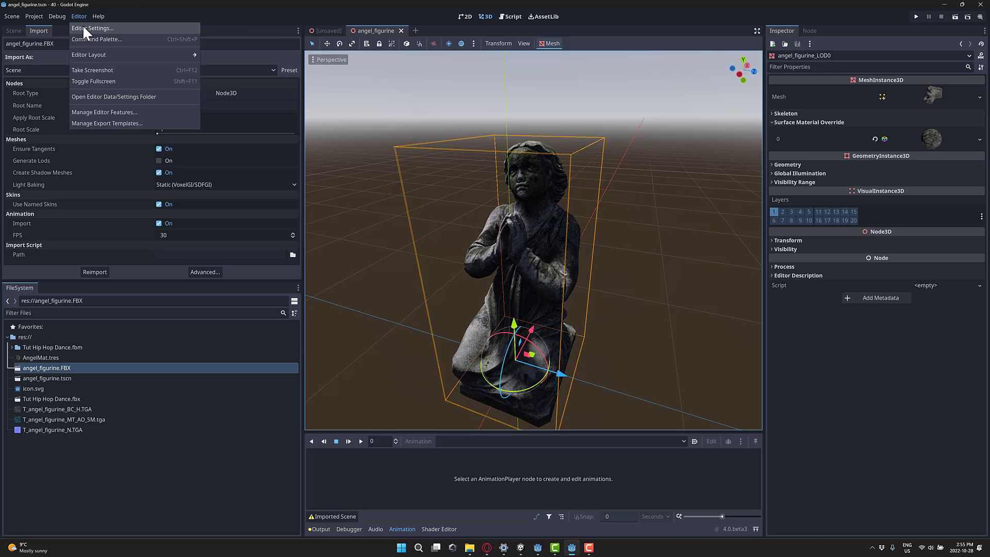
click(83, 27)
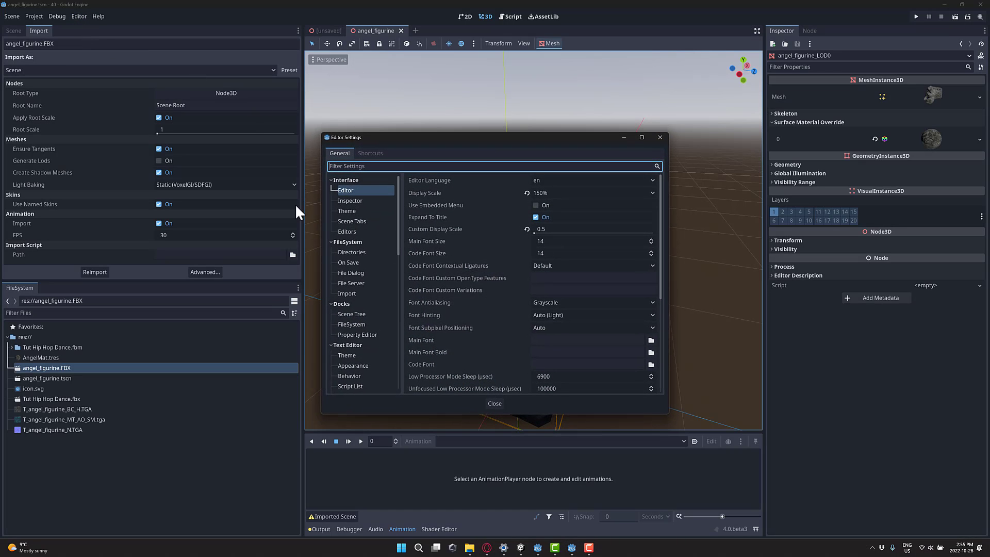
click(348, 294)
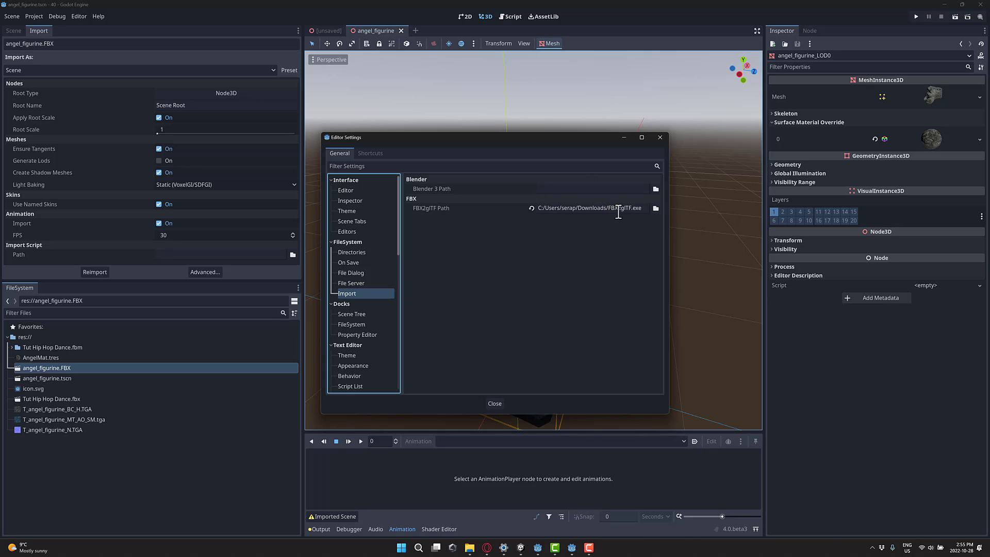
click(495, 403)
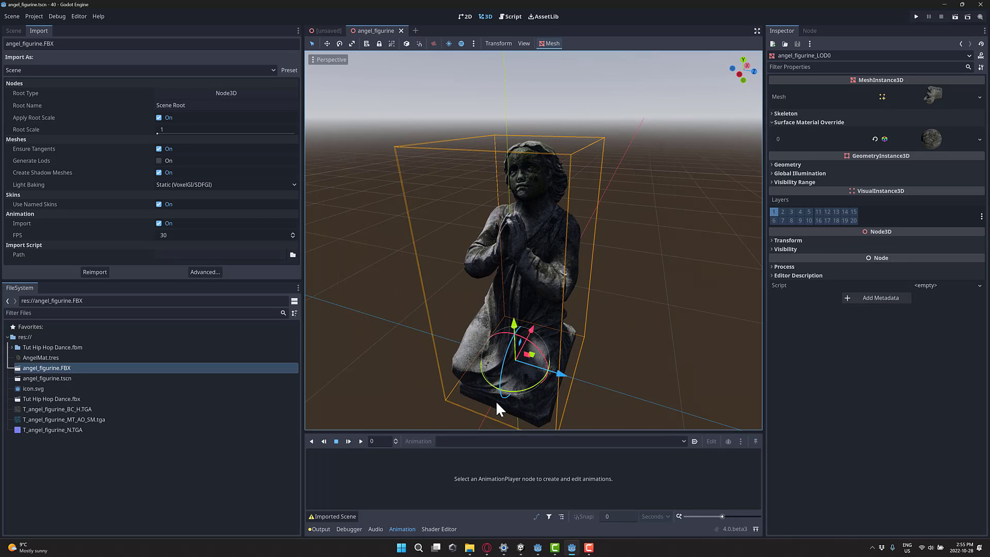